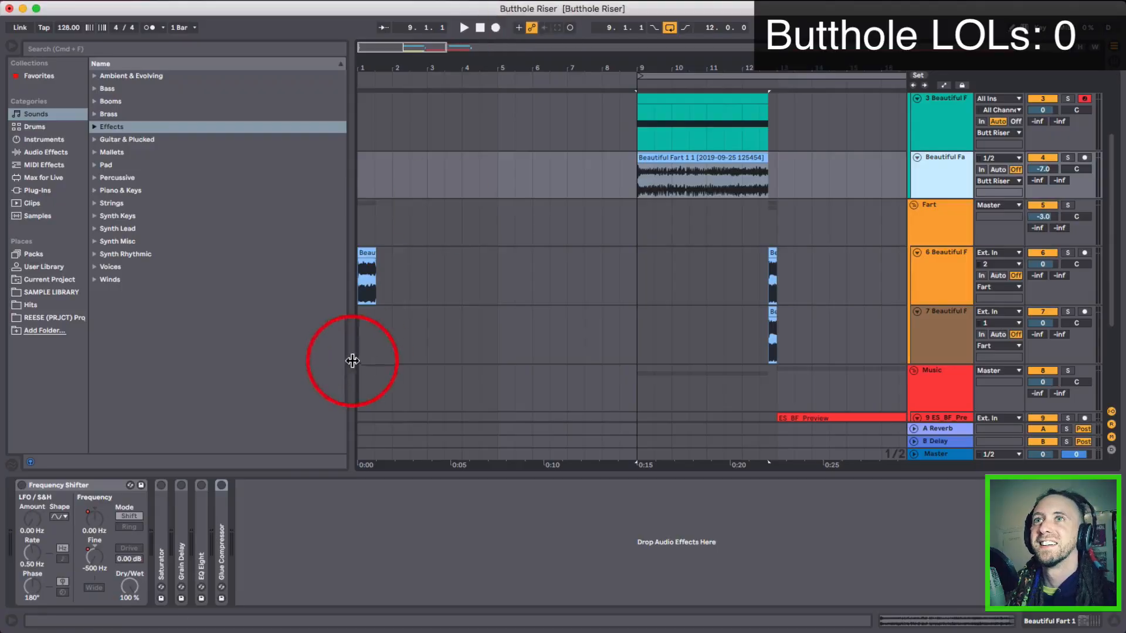
Play back the short Beautiful Fart clip at the start of track 6.
left_click(390, 267)
left_click(365, 252)
left_click_drag(395, 61, 411, 143)
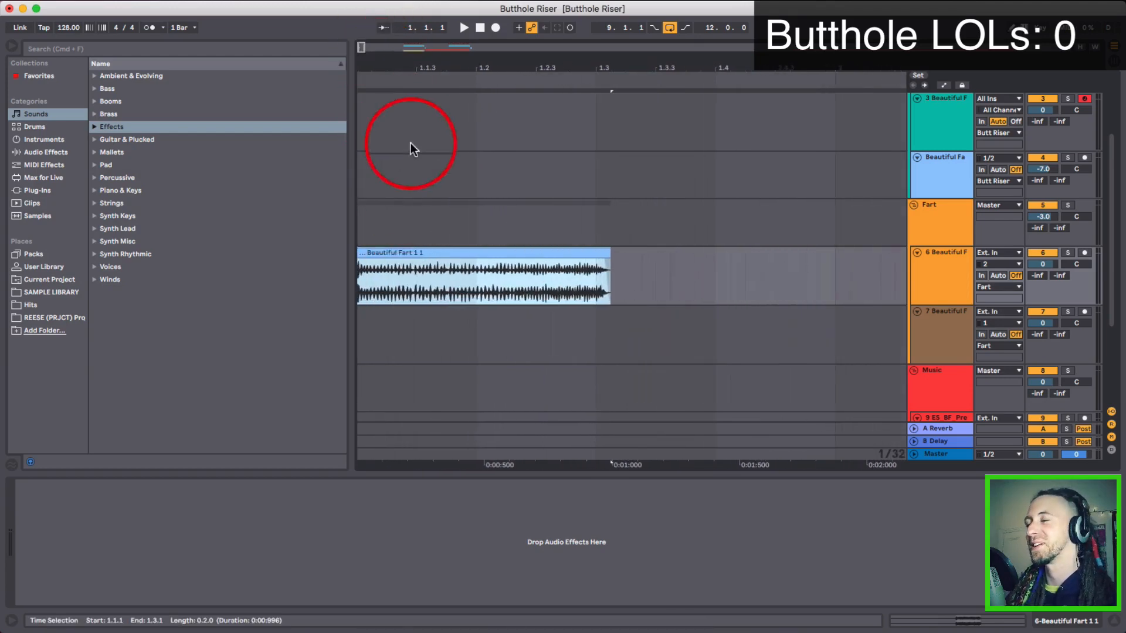
key("space")
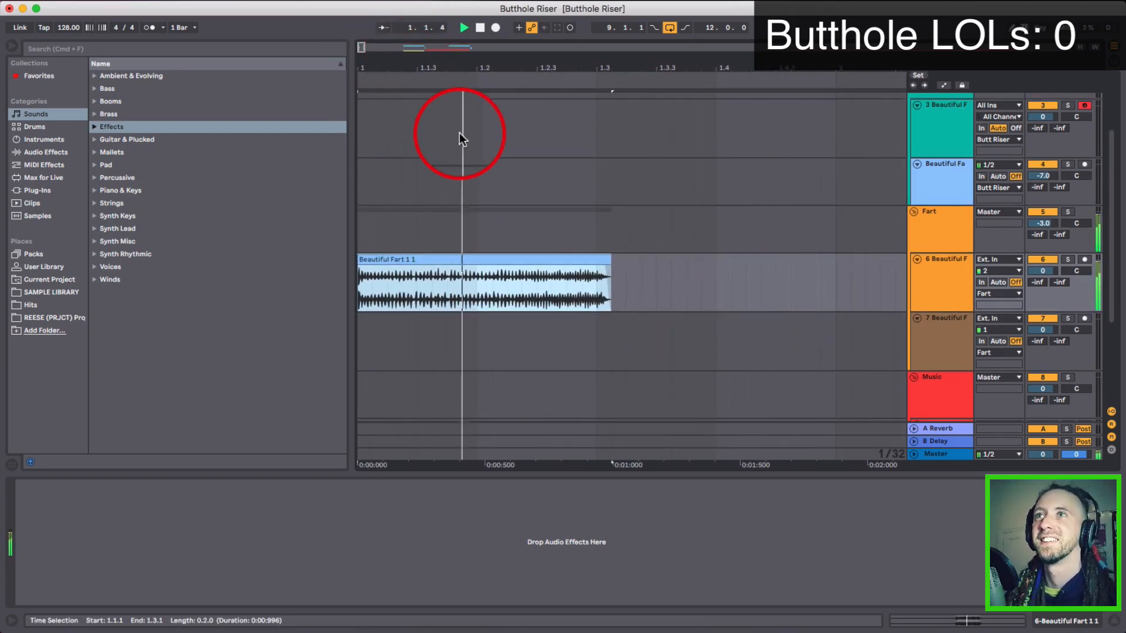
key("space")
Inspect the waveform and warp settings of the long Beautiful Fart clip starting at bar 9 on track 4.
left_click_drag(517, 66, 409, 65)
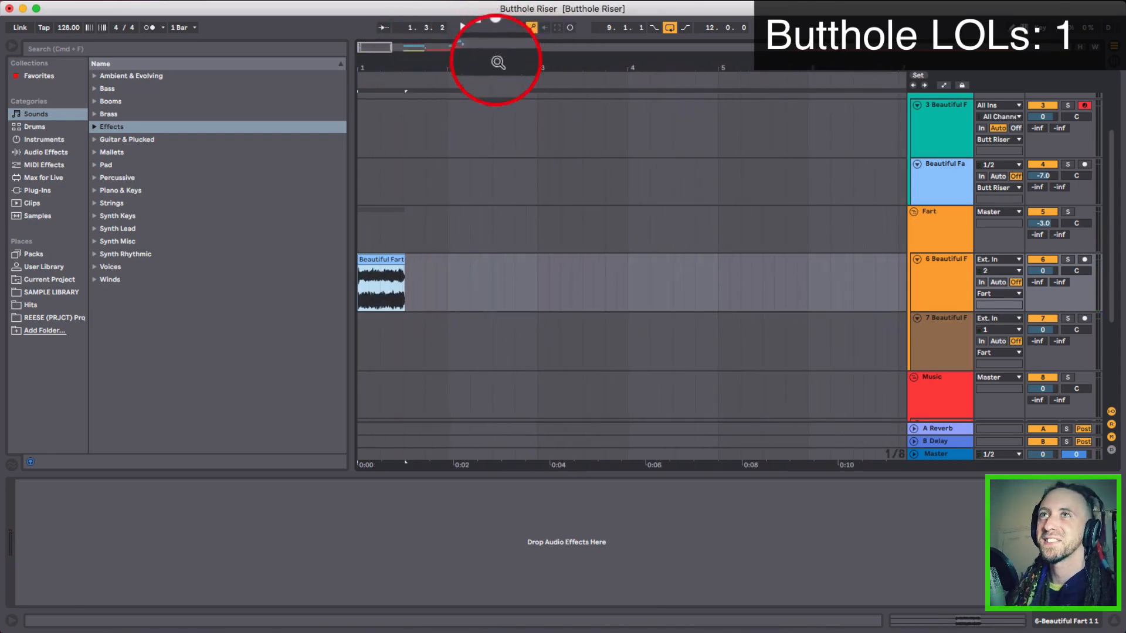
left_click_drag(495, 63, 442, 82)
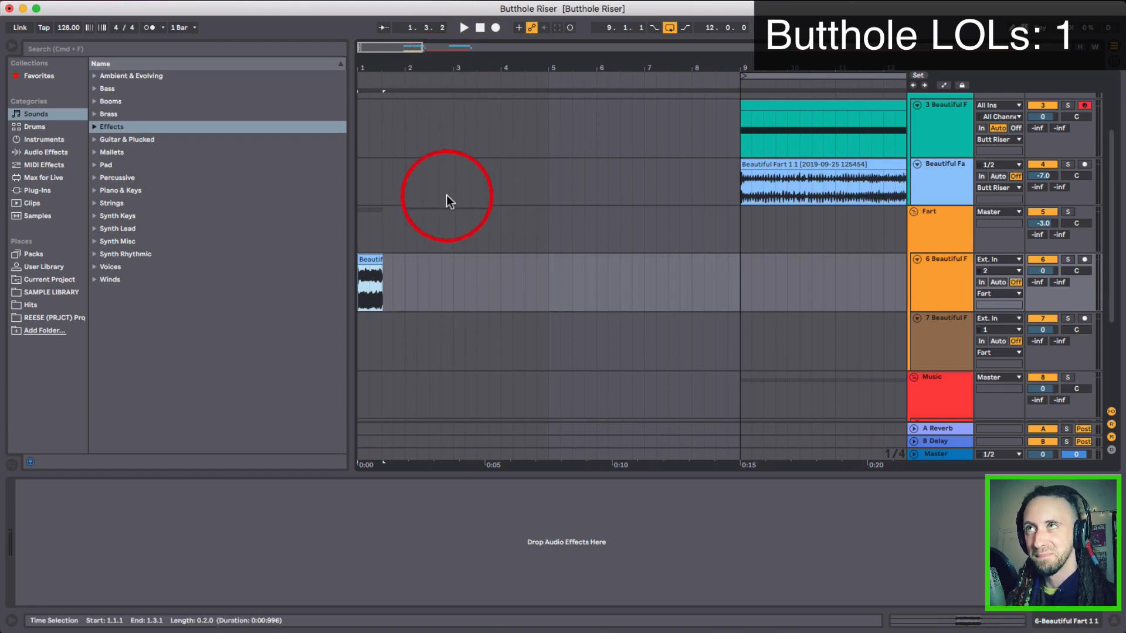
mouse_move(679, 75)
left_mouse_down()
mouse_move(679, 55)
mouse_move(640, 68)
mouse_move(668, 65)
left_mouse_up()
double_click(774, 166)
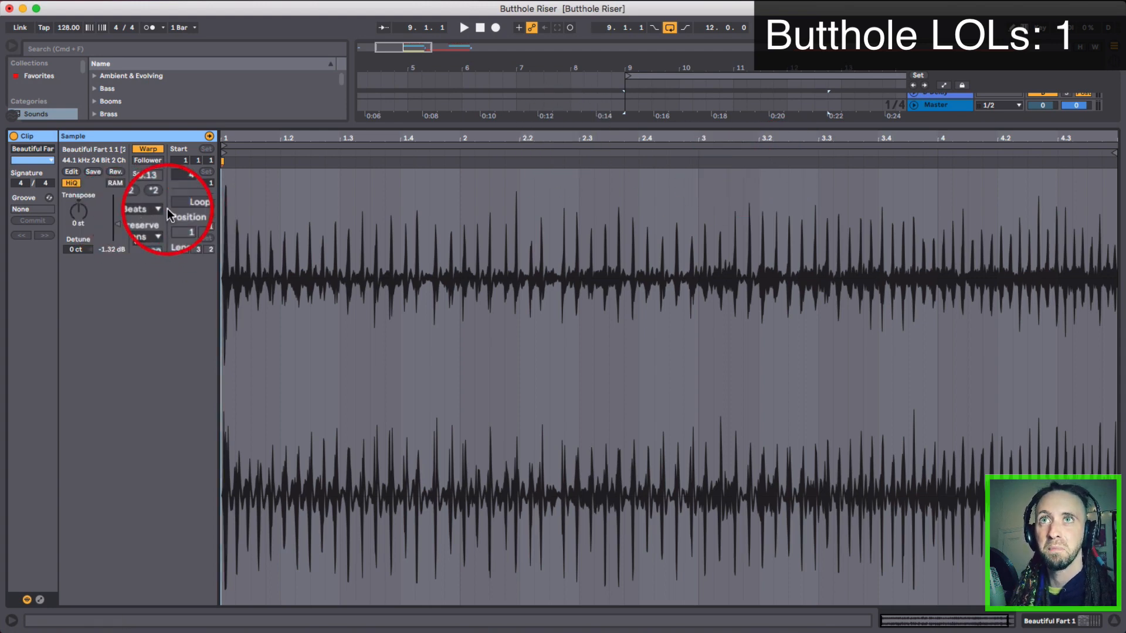
left_click(1109, 625)
left_click(823, 160)
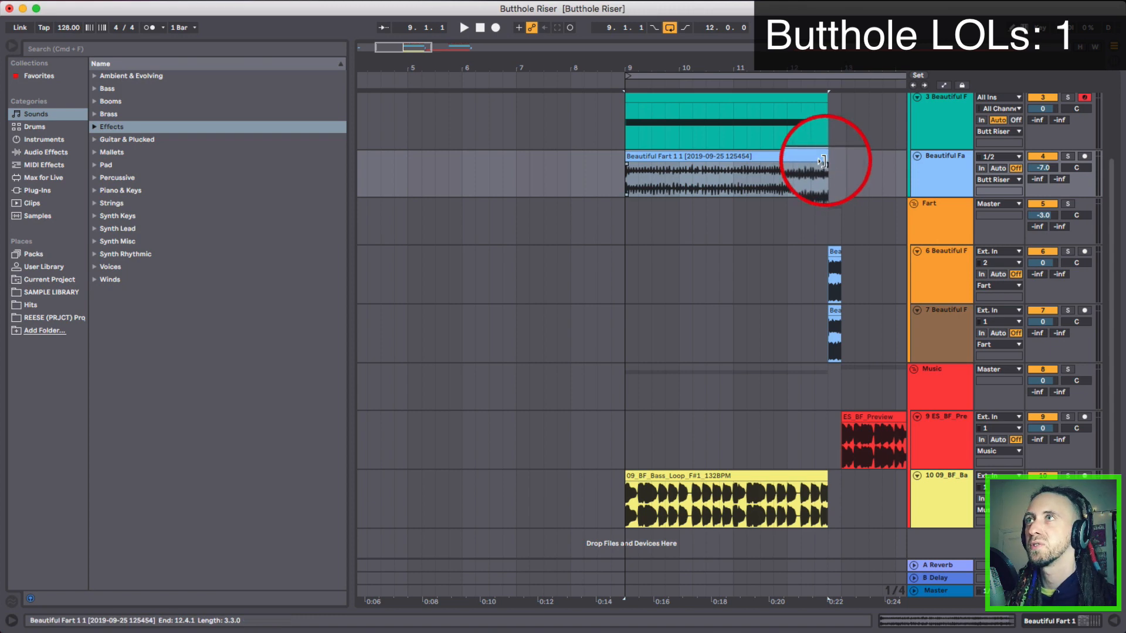
Solo track 4, which holds the long Beautiful Fart clip.
mouse_move(831, 67)
left_mouse_down()
mouse_move(804, 170)
mouse_move(573, 171)
mouse_move(796, 171)
mouse_move(585, 172)
left_mouse_up()
left_click_drag(699, 171, 801, 173)
left_click_drag(721, 74, 717, 75)
left_click(616, 156)
left_click(1067, 157)
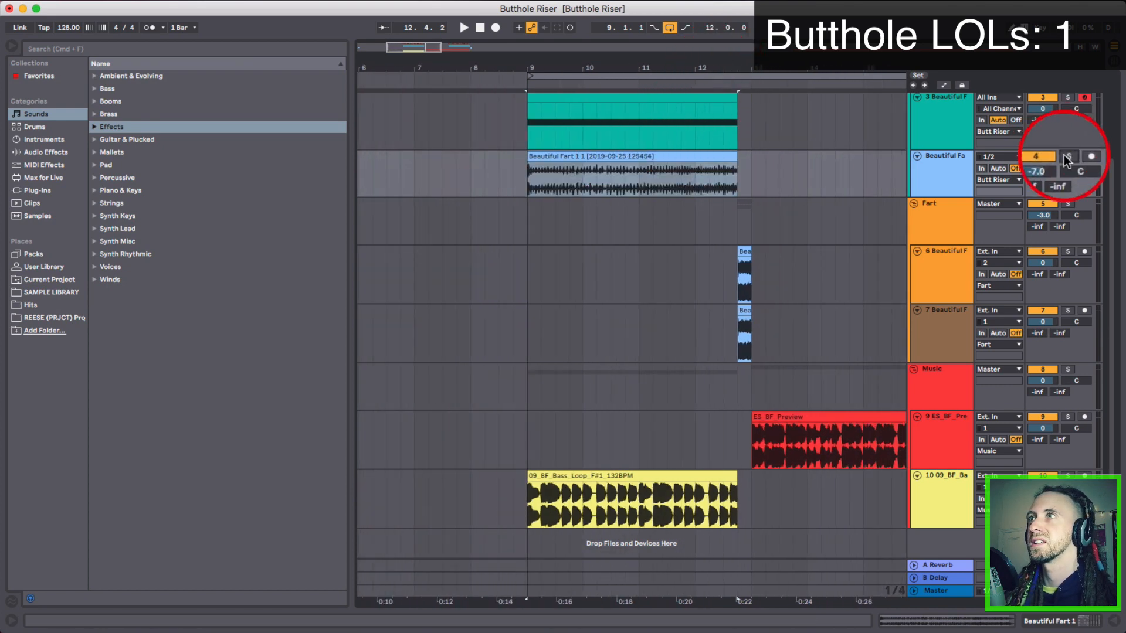
scroll(772, 213, "up", 3)
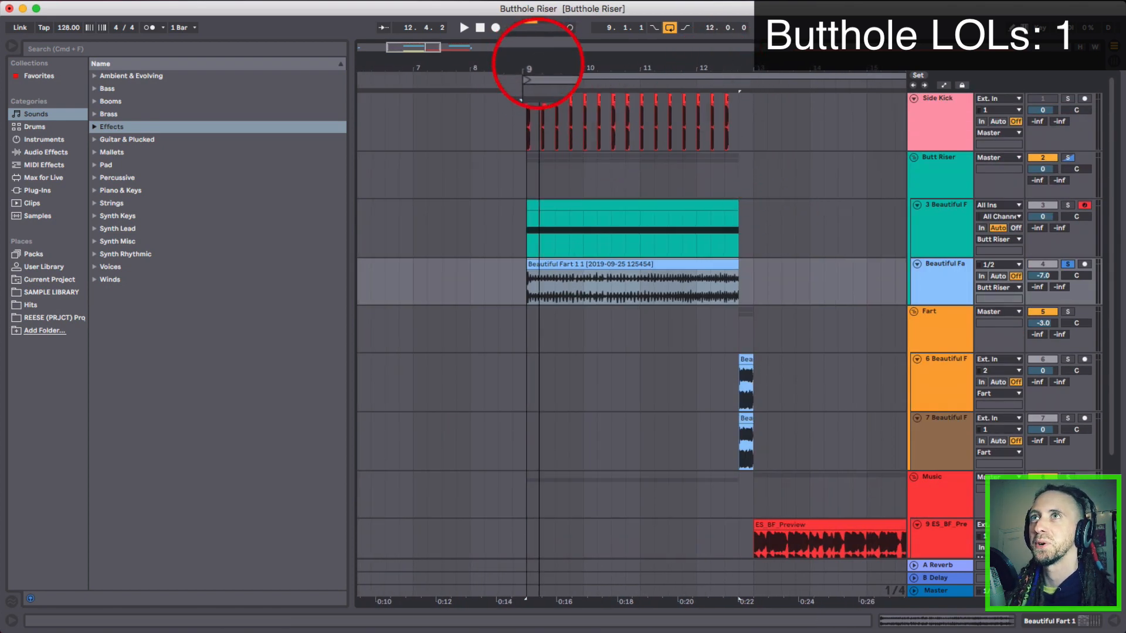
left_click_drag(531, 68, 580, 60)
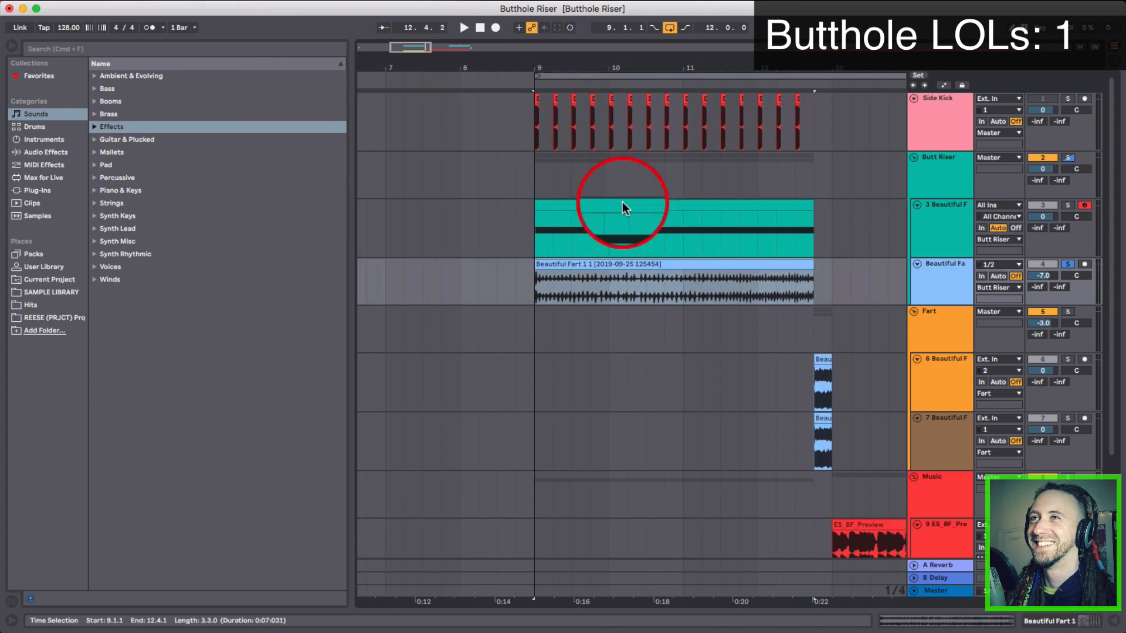
Play the soloed long clip on track 4 from bar 9 to hear its stretched sound.
left_click(928, 277)
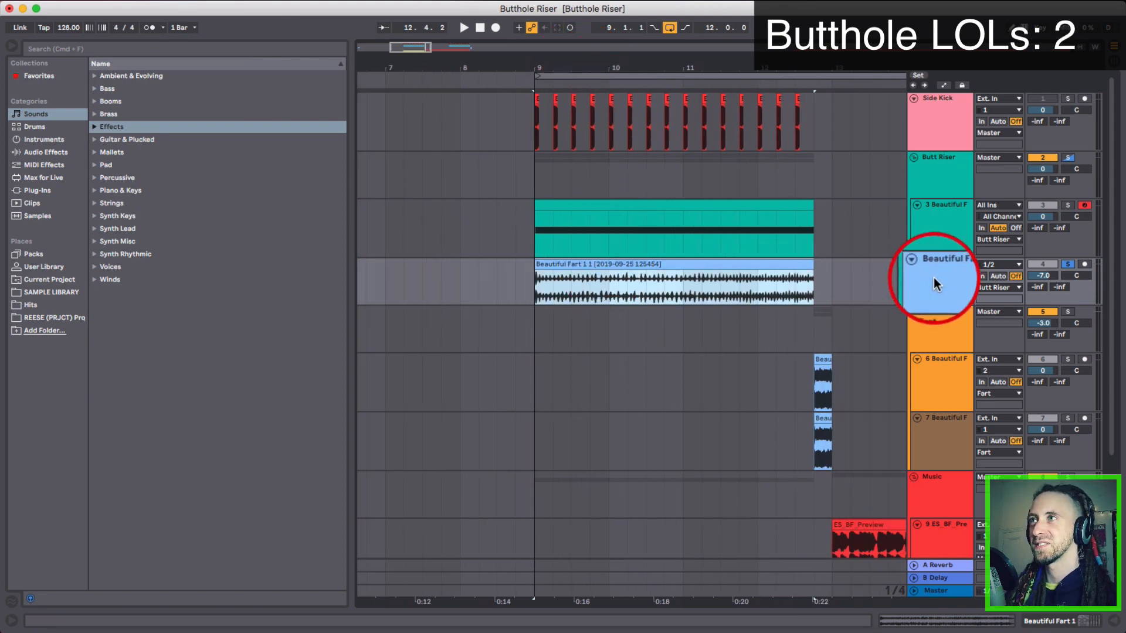
key("a")
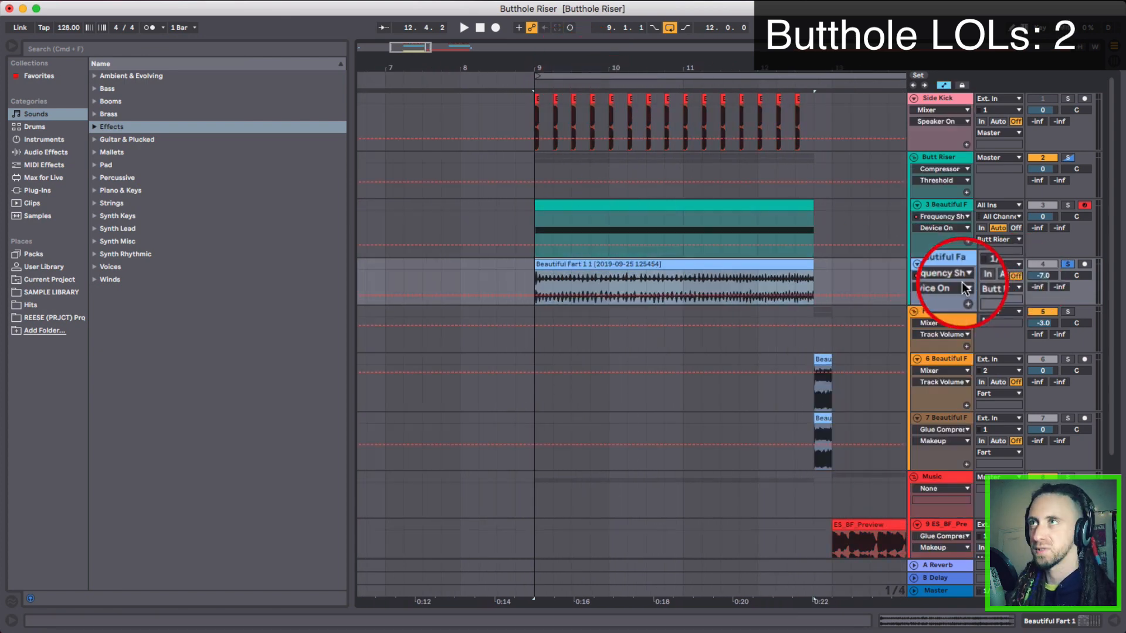
key("a")
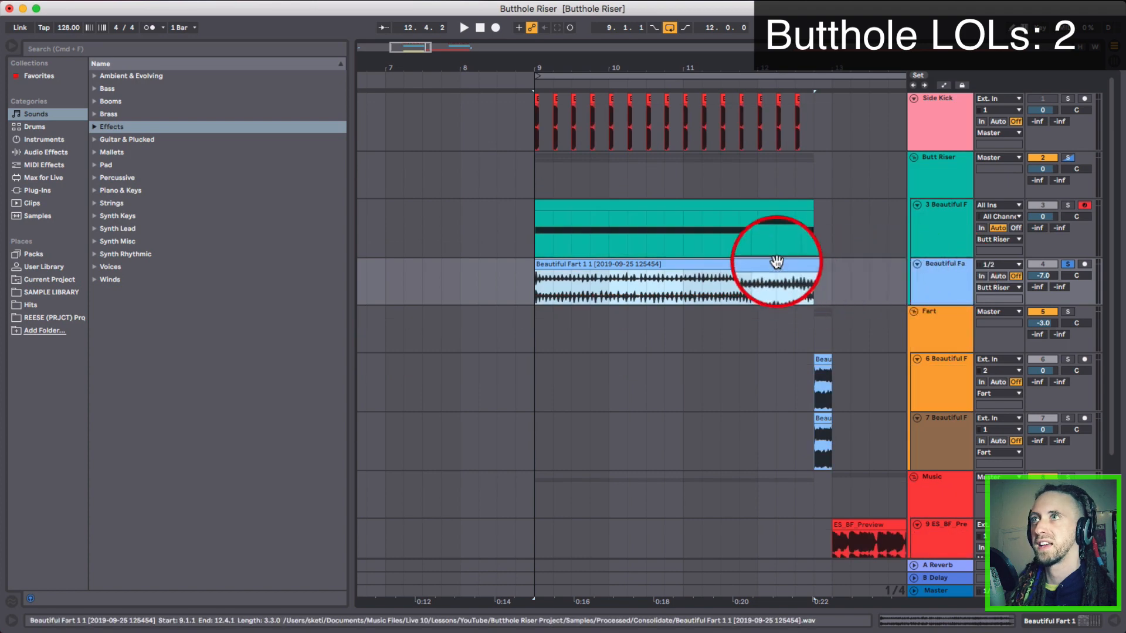
key("space")
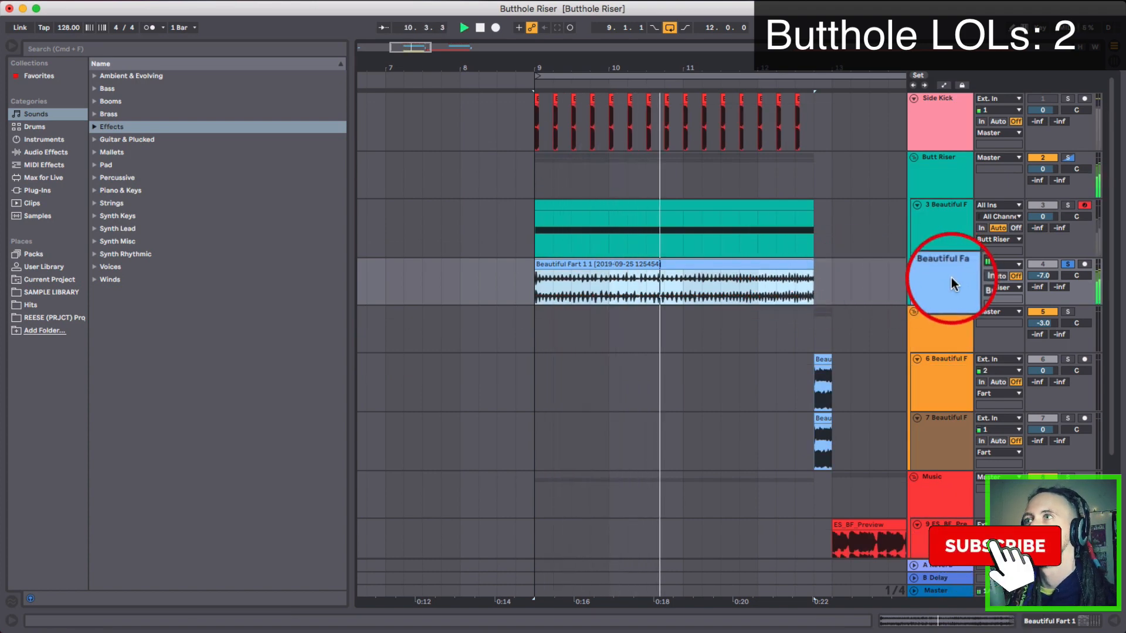
left_click_drag(949, 280, 938, 276)
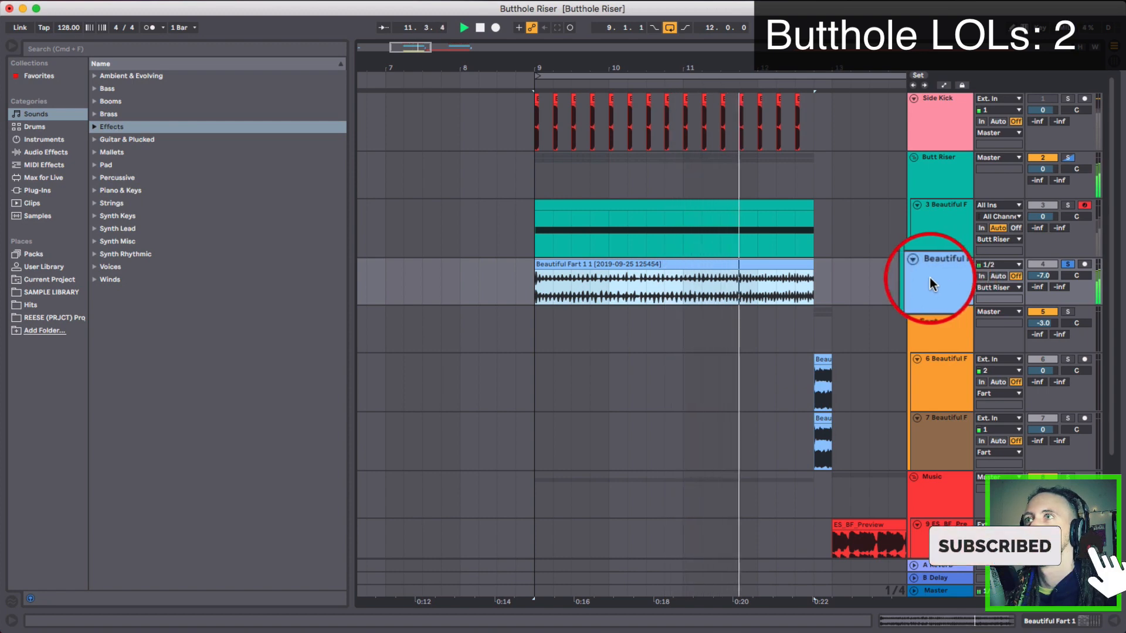
key("space")
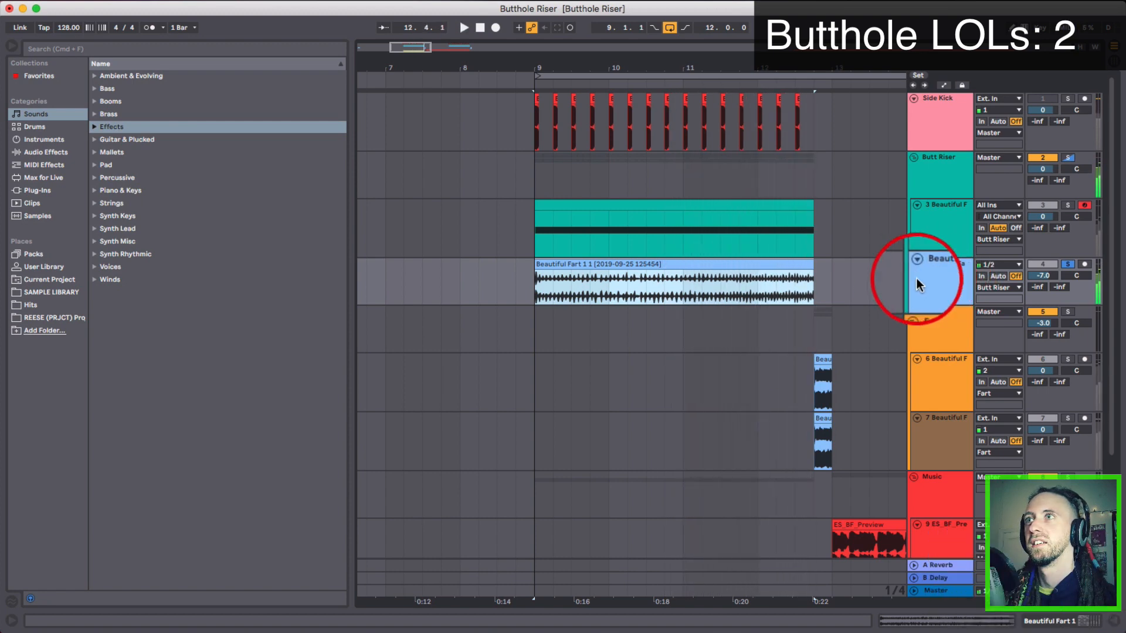
Change the long clip's warp mode to Complex Pro.
double_click(729, 263)
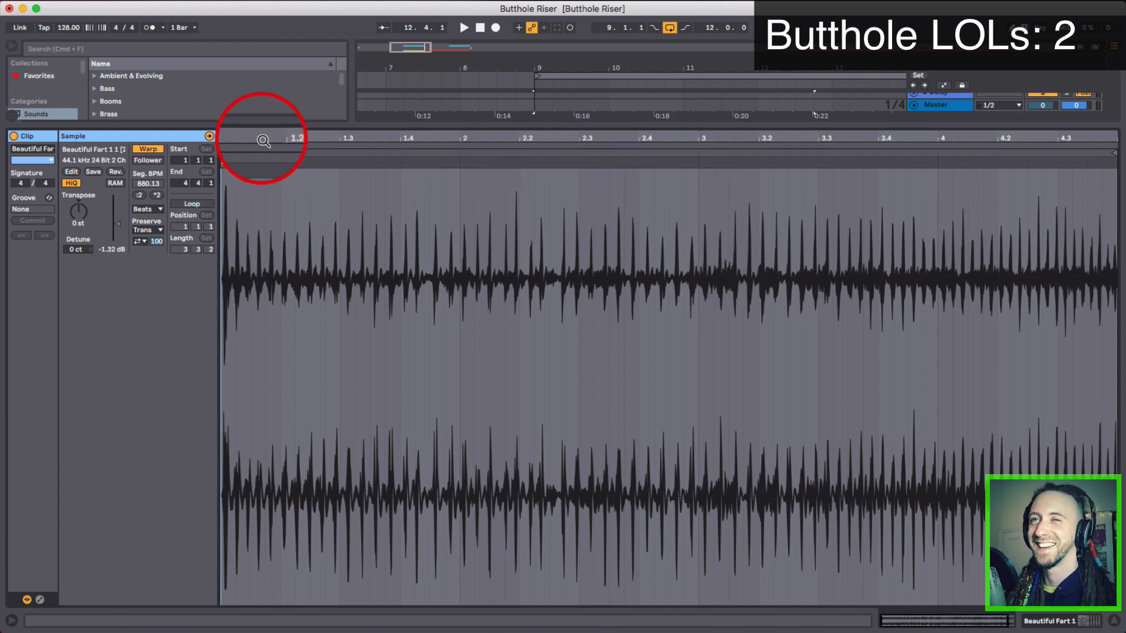
left_click_drag(262, 139, 258, 131)
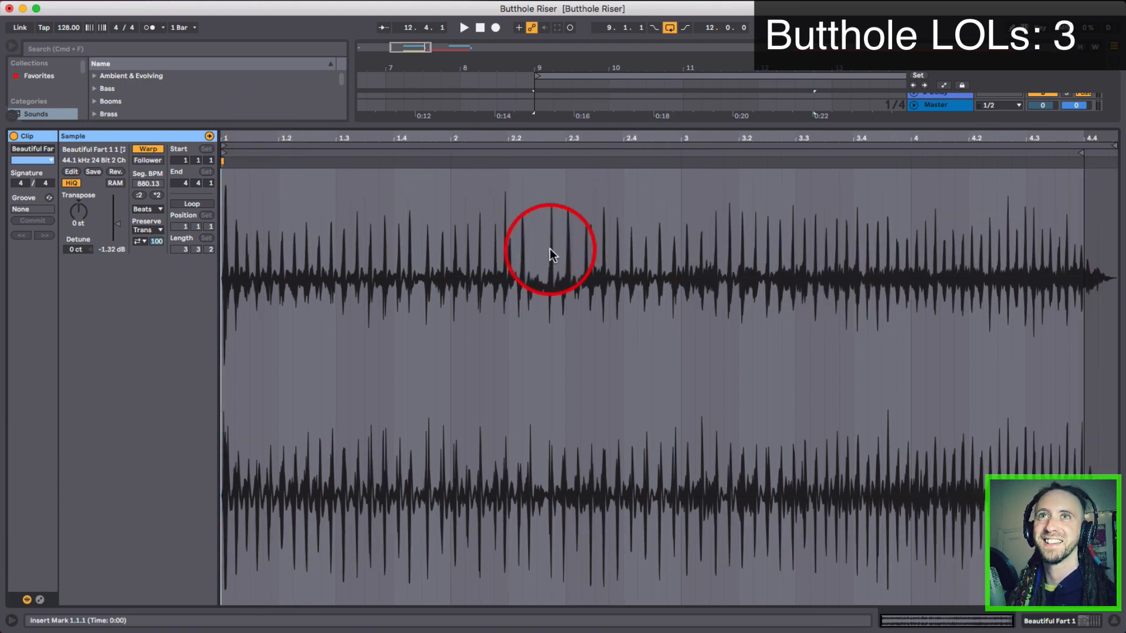
left_click(146, 210)
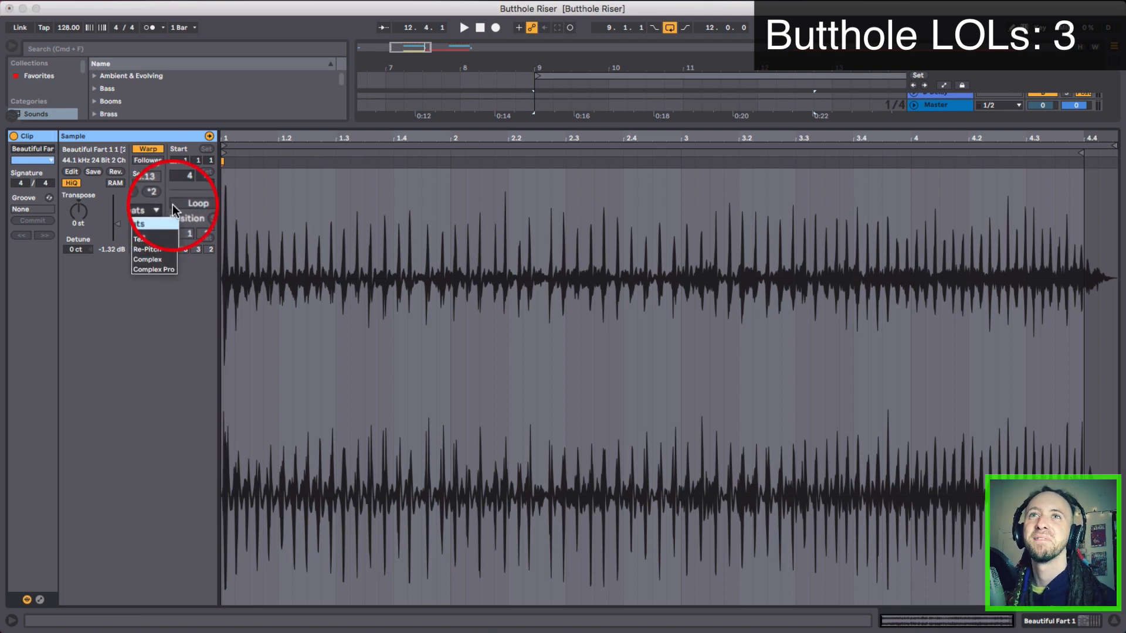
left_click(154, 272)
left_click(1113, 623)
Play the long clip from bar 9 again to hear it with its new warp mode.
left_click(613, 123)
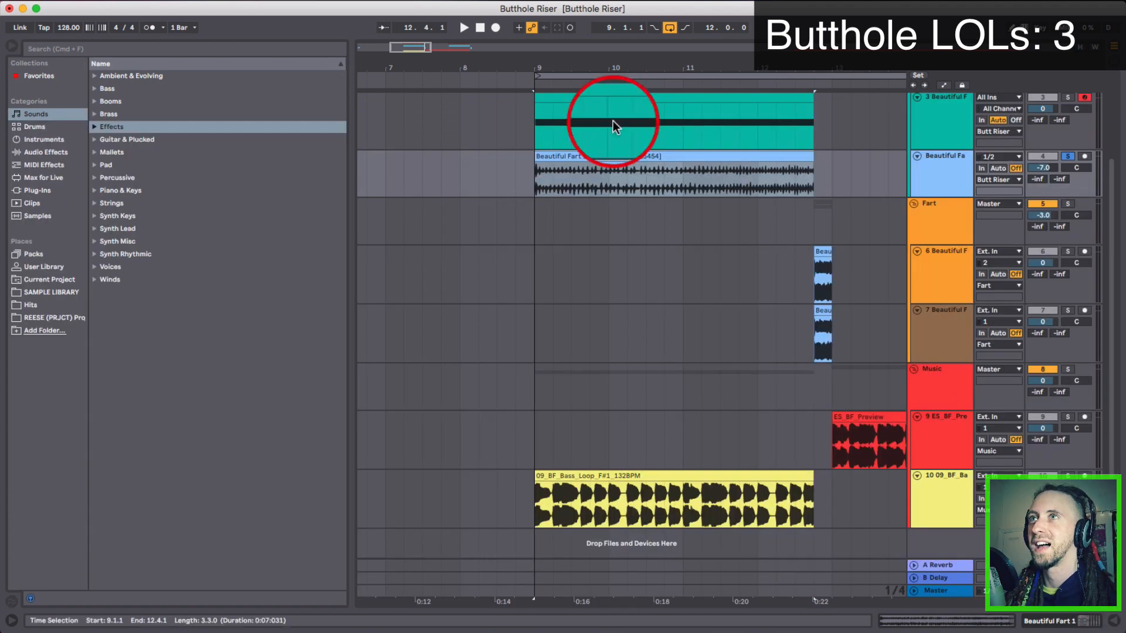
left_click(576, 156)
key("space")
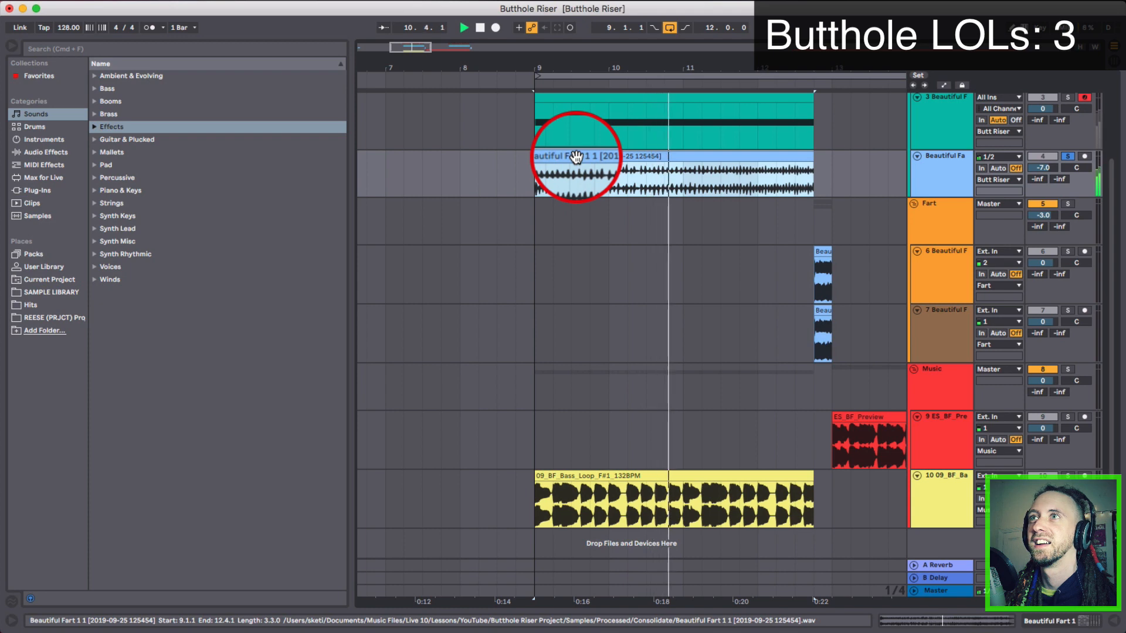
key("space")
left_click_drag(585, 62, 584, 82)
left_click_drag(720, 71, 721, 71)
left_click(742, 175)
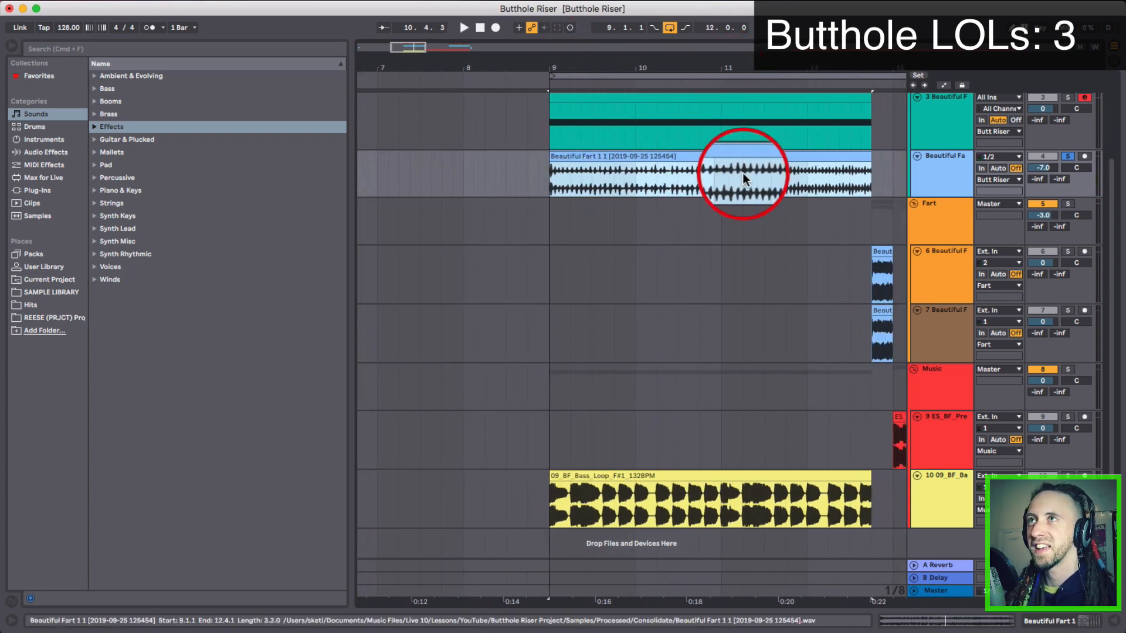
left_click(721, 156)
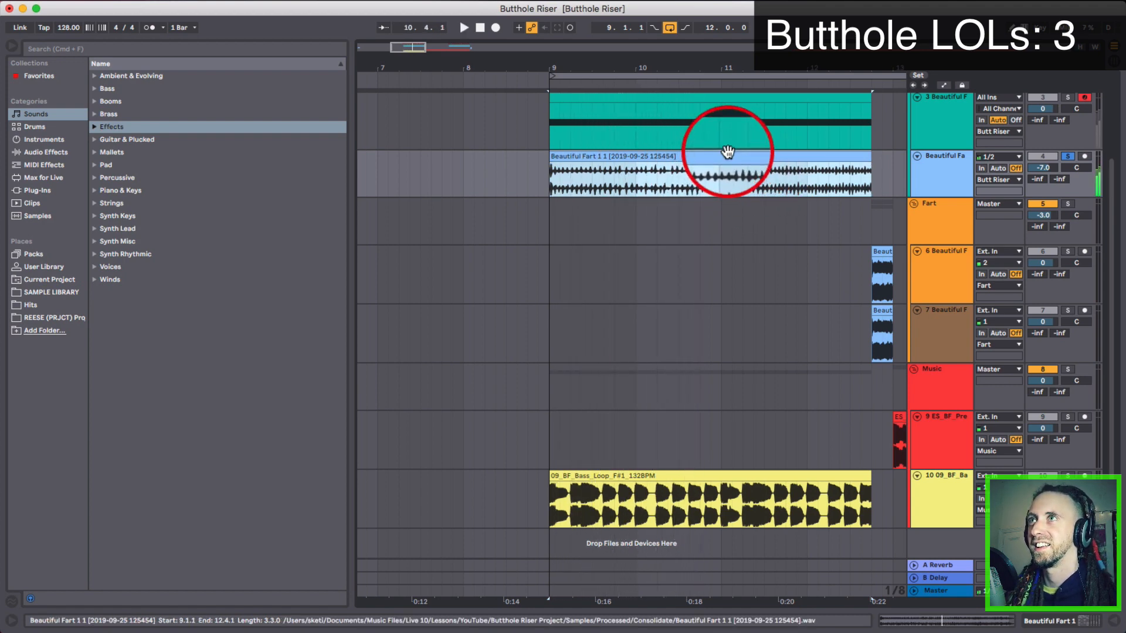
Turn on the Frequency Shifter on track 4 and show its Fine frequency automation over the whole clip.
double_click(927, 177)
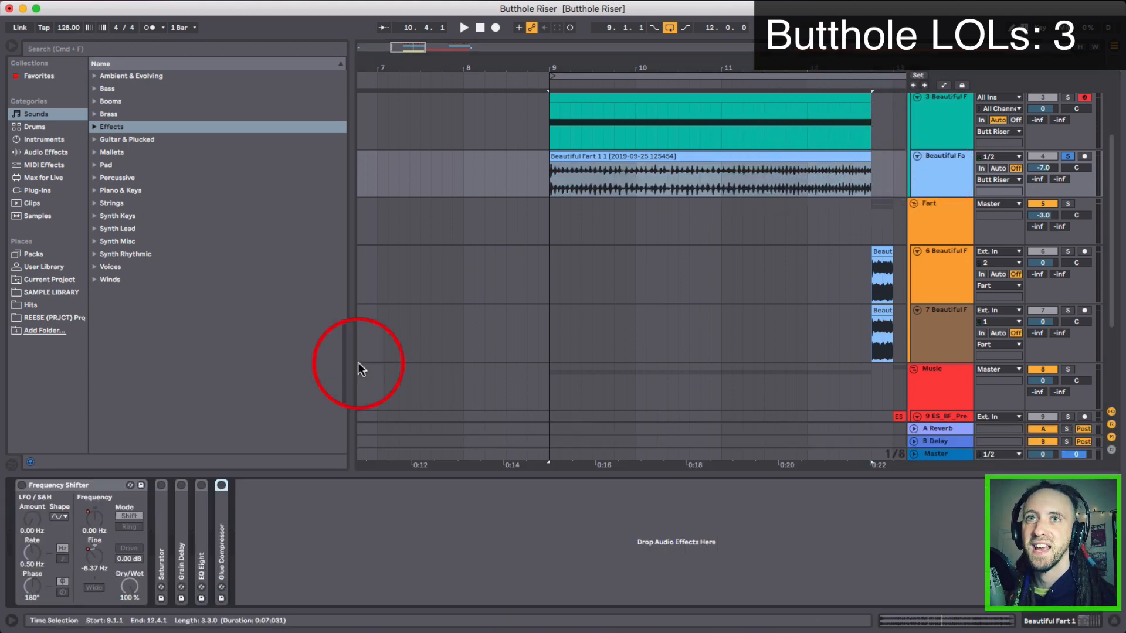
left_click(22, 485)
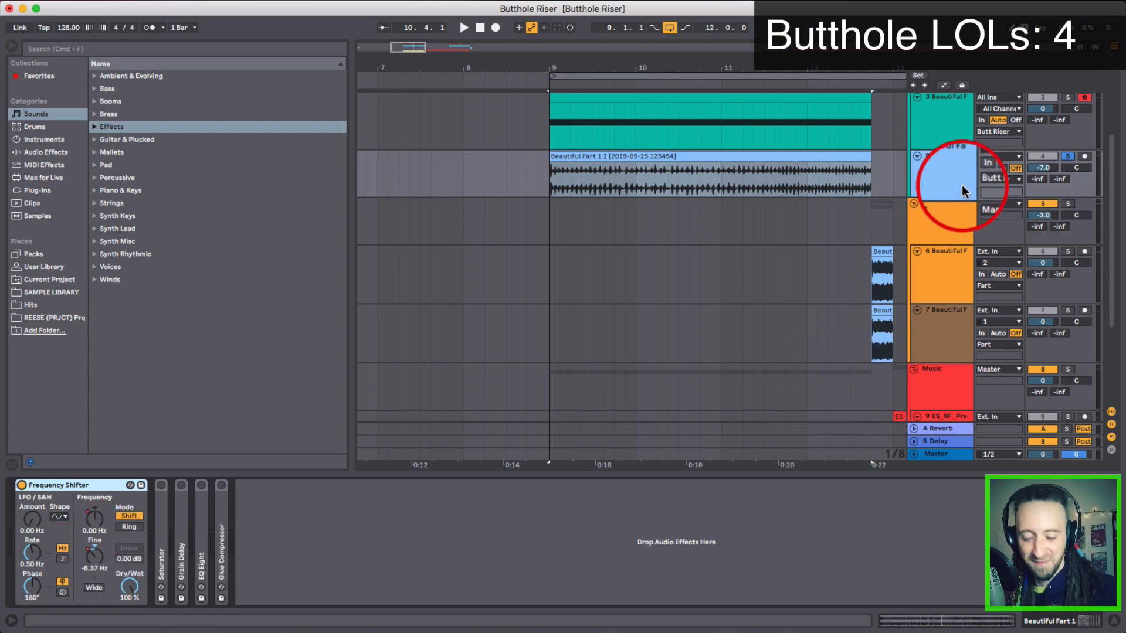
key("a")
left_click(944, 167)
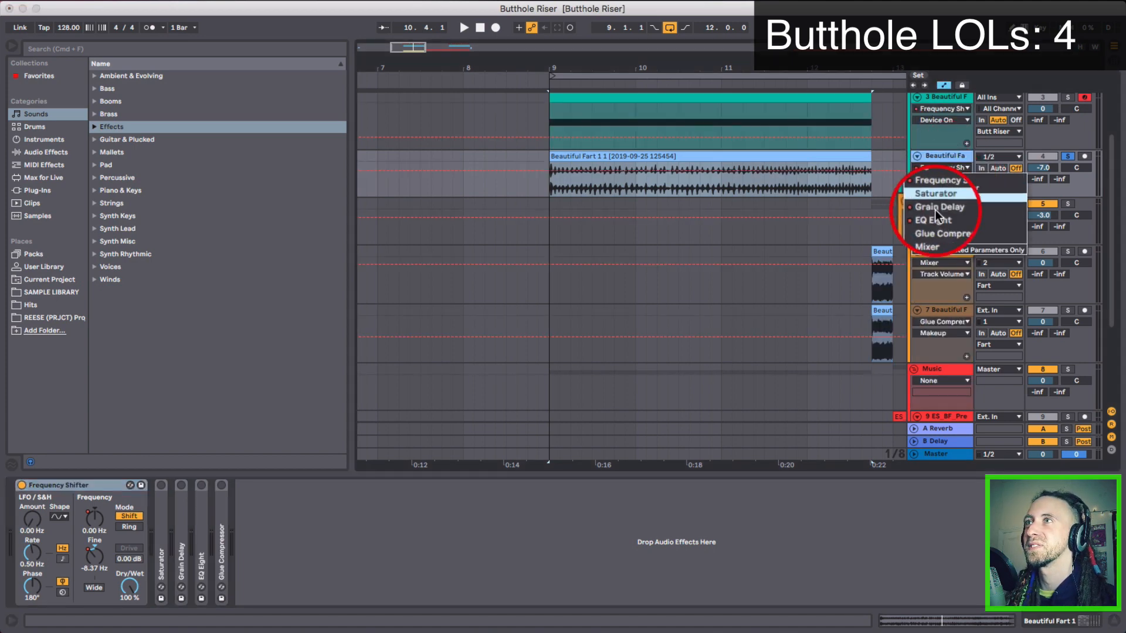
left_click(937, 184)
left_click(938, 179)
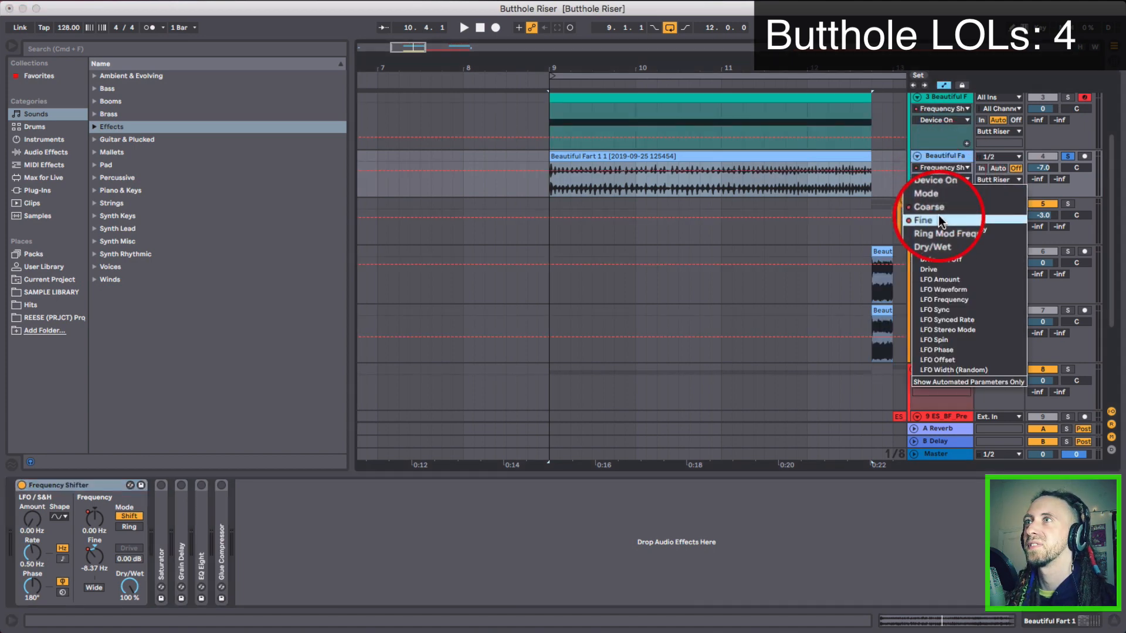
left_click(938, 216)
left_click_drag(587, 63, 581, 185)
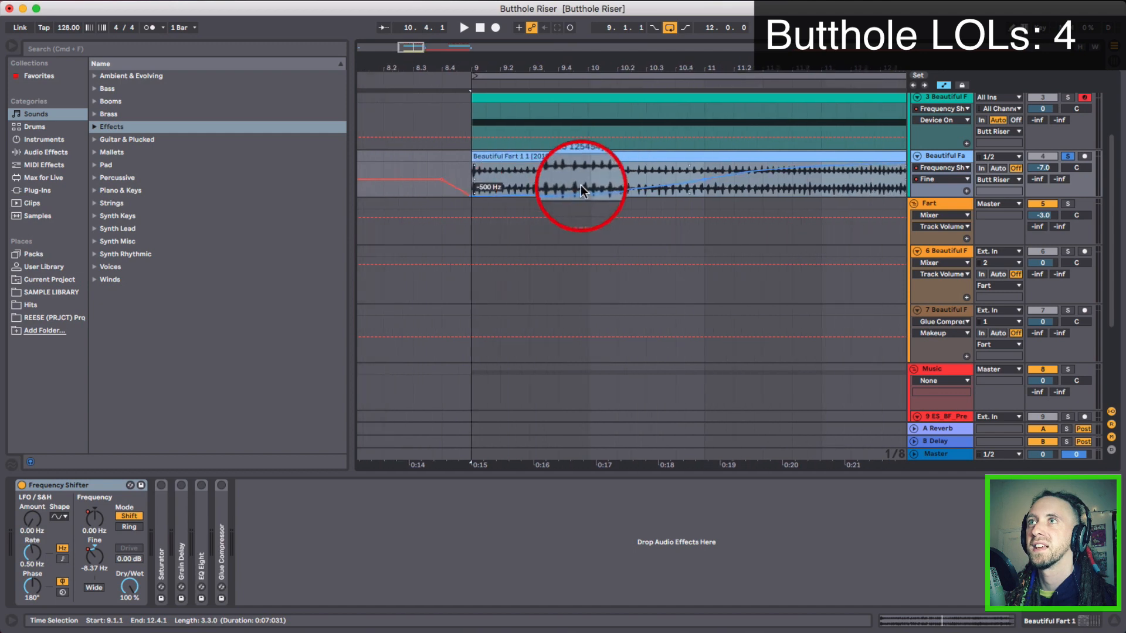
scroll(493, 202, "right", 4)
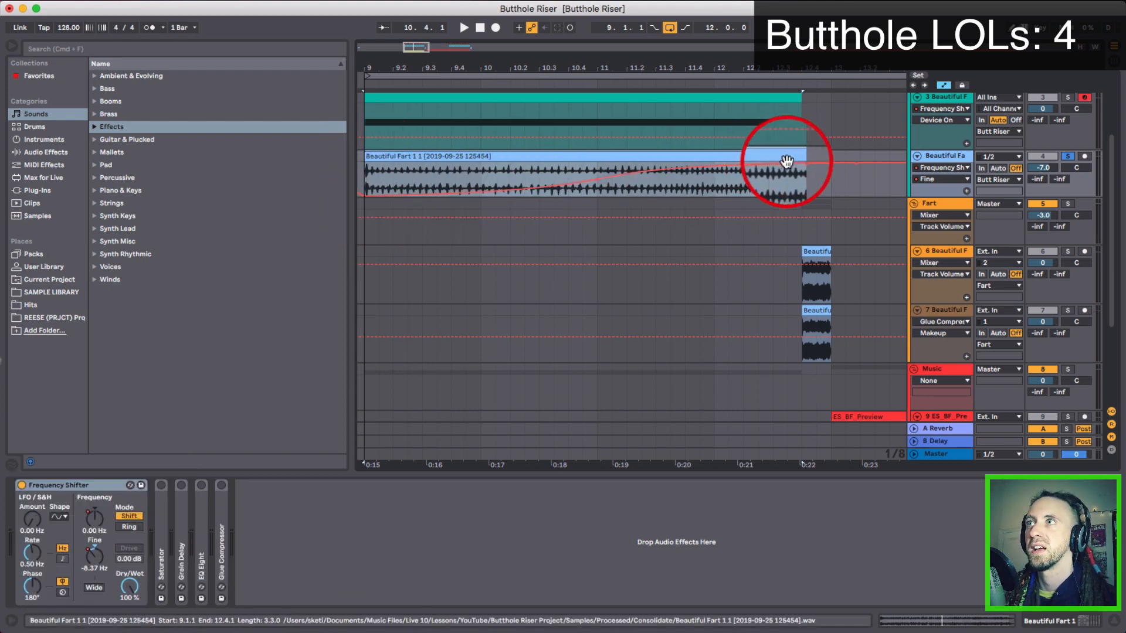
Show the Frequency Shifter's Coarse automation on track 4 and play the riser from bar 9.
left_click(943, 178)
left_click(928, 206)
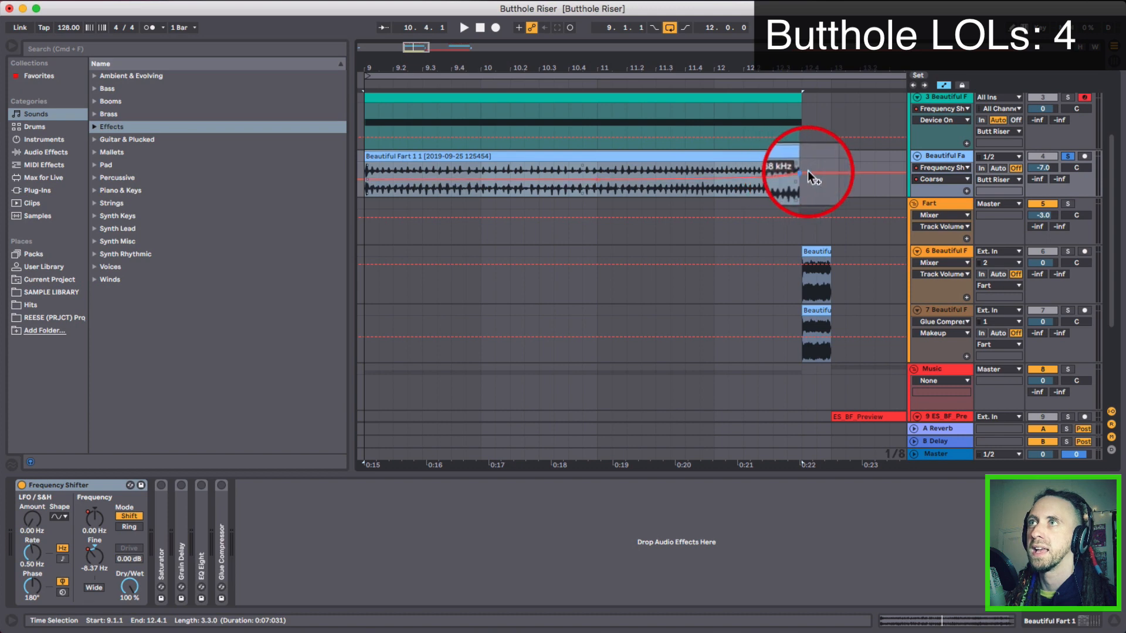
left_click(584, 156)
key("space")
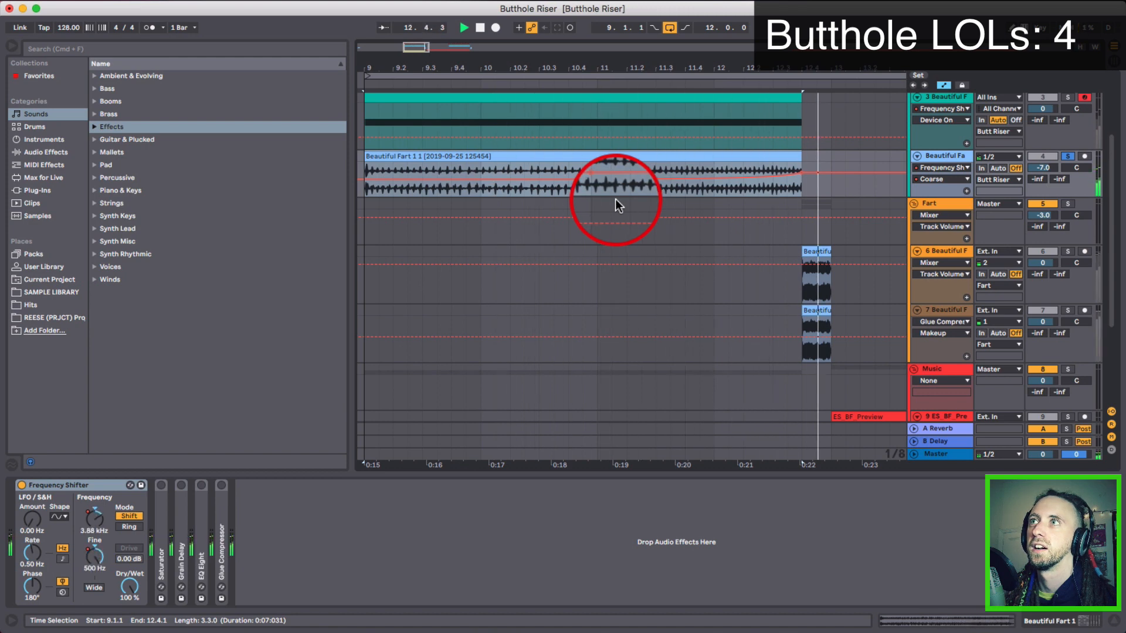
key("space")
Unfold and turn on the Saturator on track 4 and play the riser with it.
double_click(156, 510)
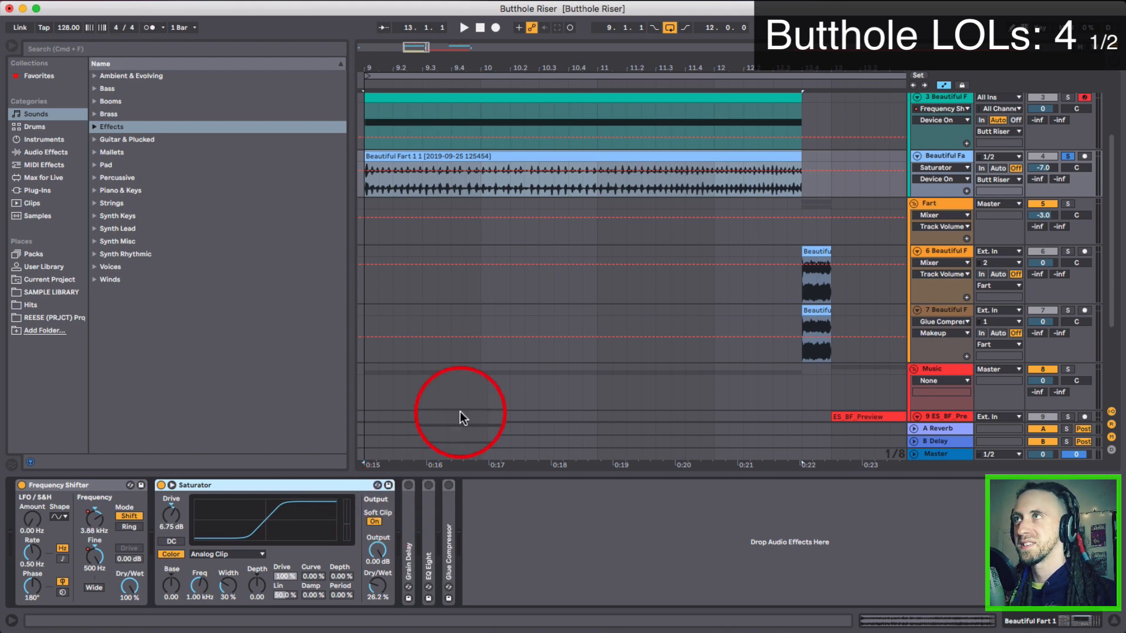
key("space")
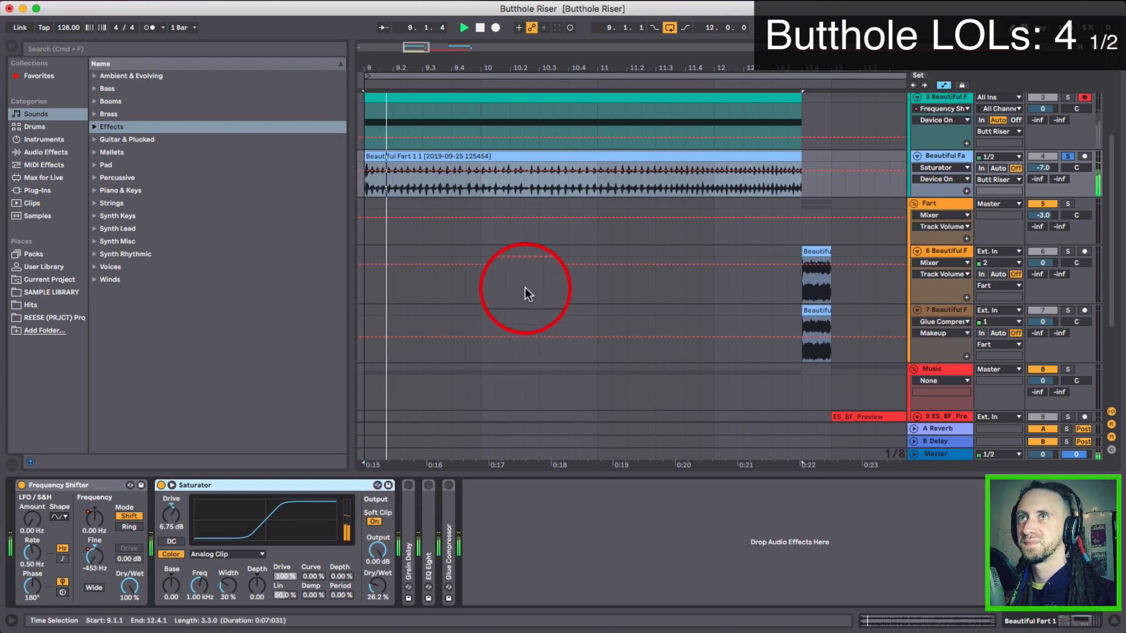
Unfold and turn on the Grain Delay on track 4 and show its Frequency automation over the clip.
left_click(408, 500)
double_click(408, 501)
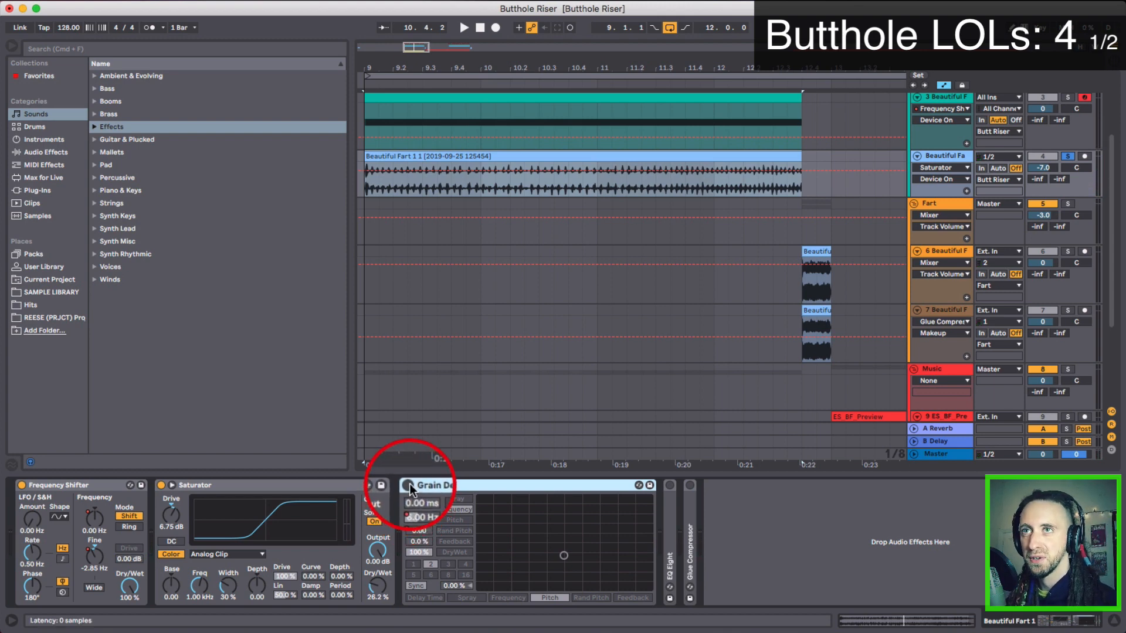
left_click(408, 485)
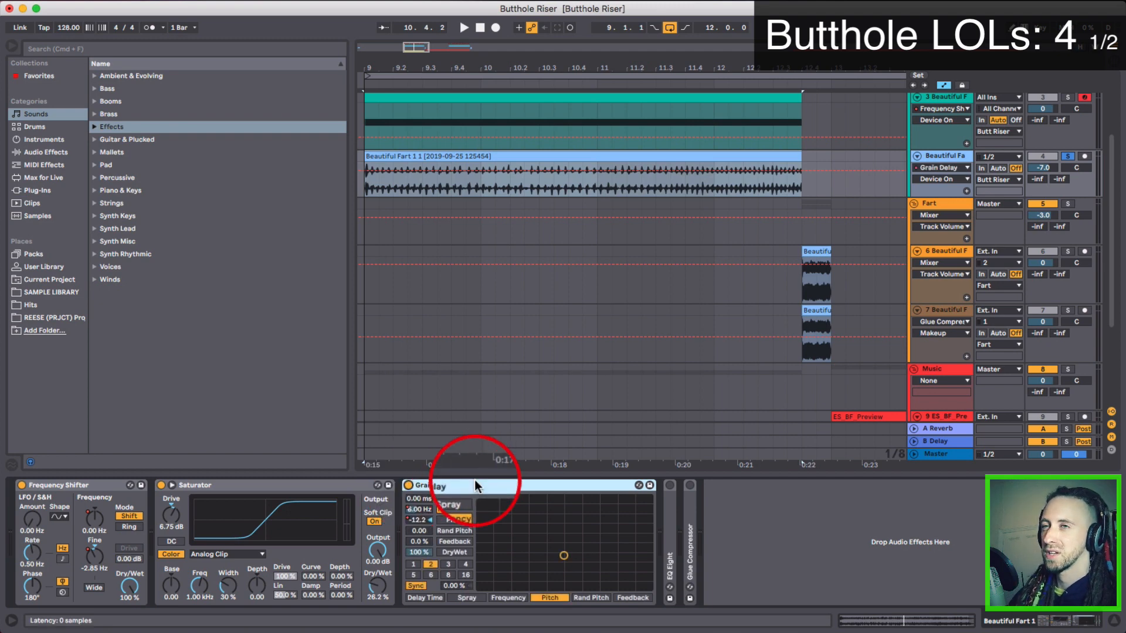
left_click(961, 181)
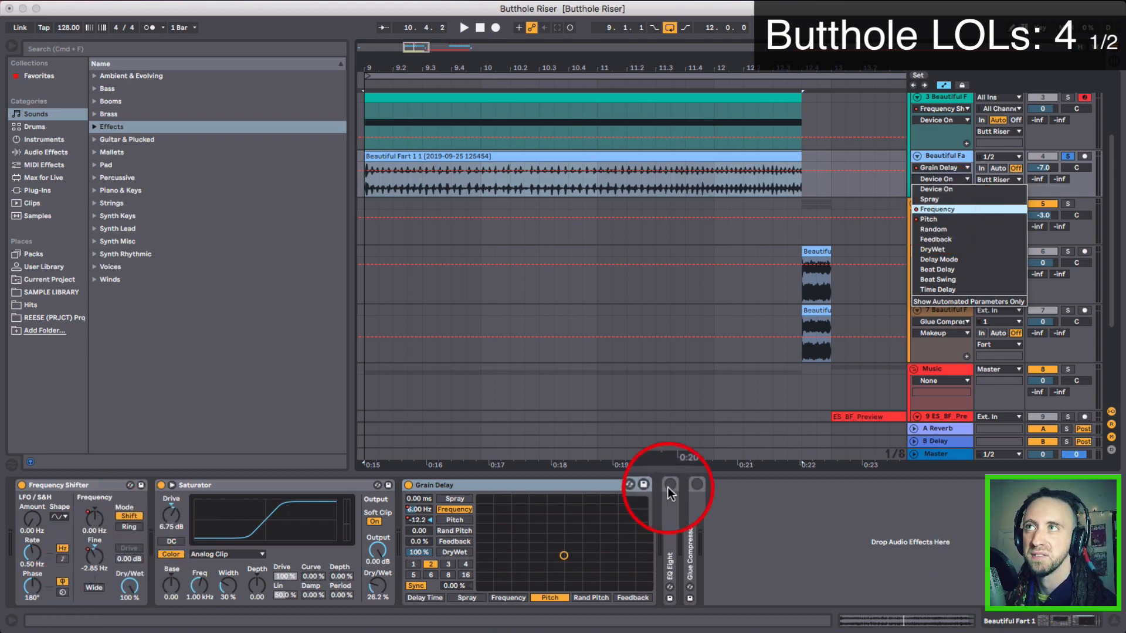
left_click(937, 211)
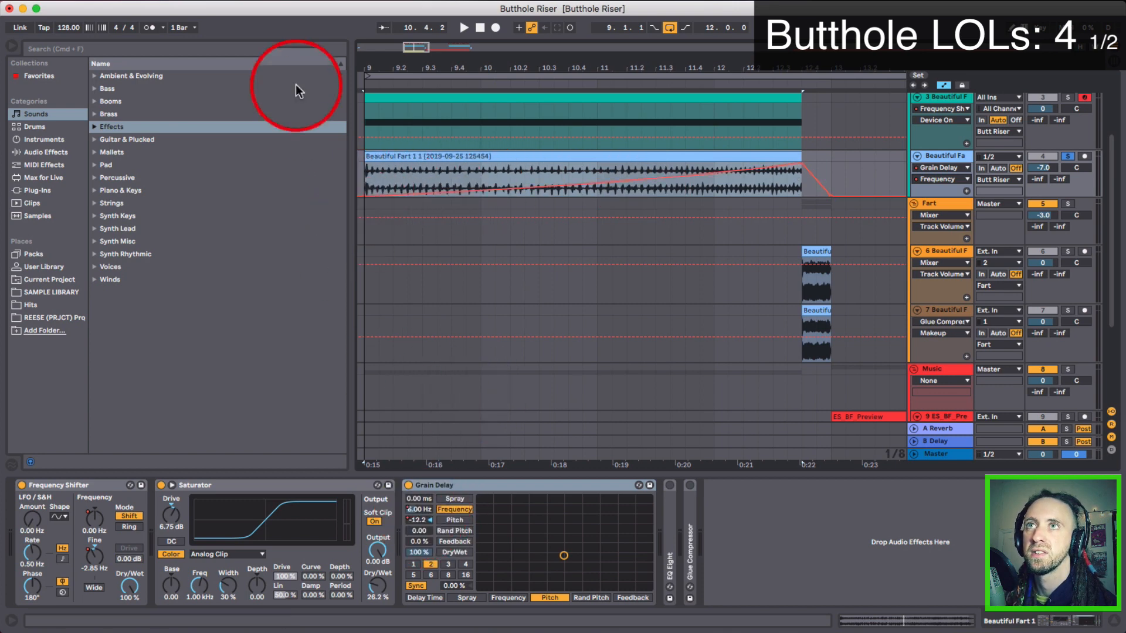
mouse_move(365, 197)
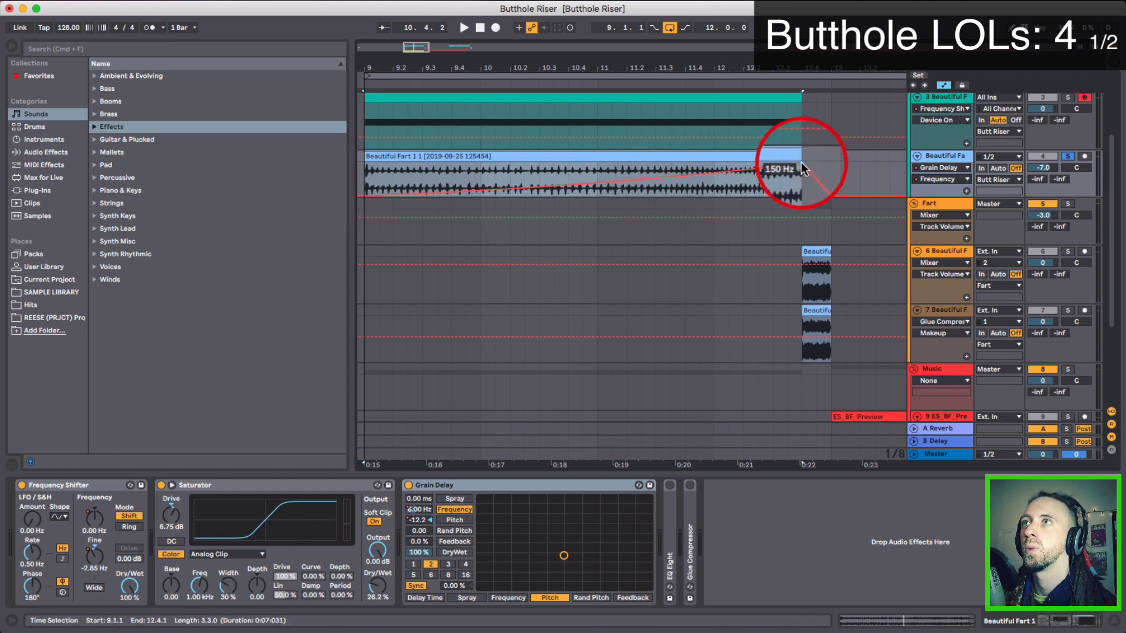
mouse_move(802, 164)
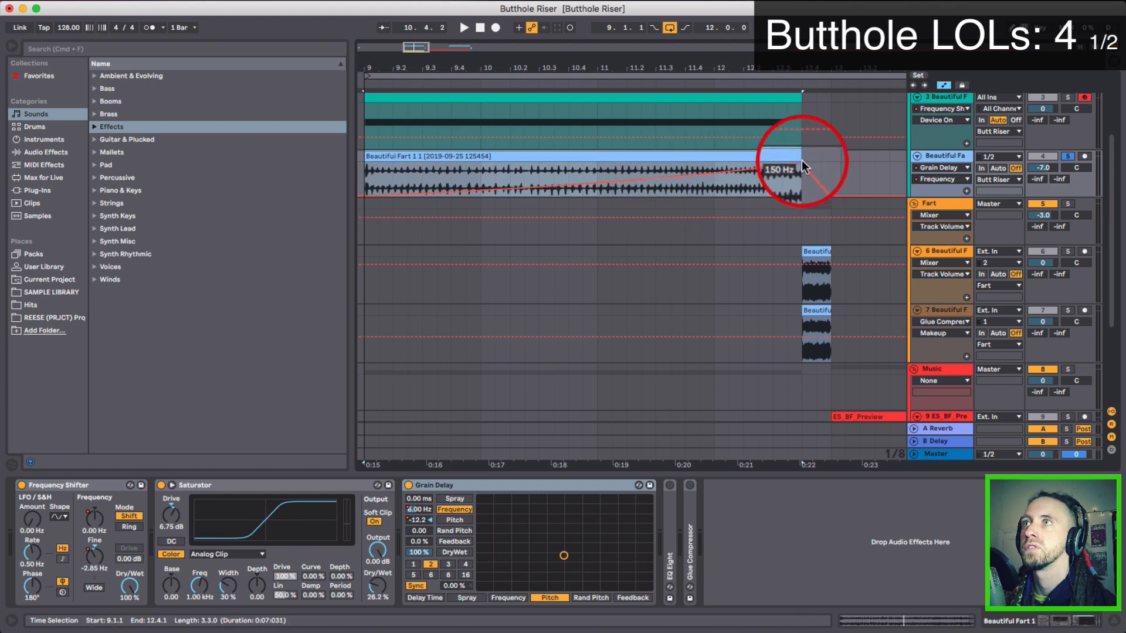
Show the Grain Delay's Pitch automation on track 4 and make the track taller so its curve is readable.
left_click(963, 180)
left_click(941, 219)
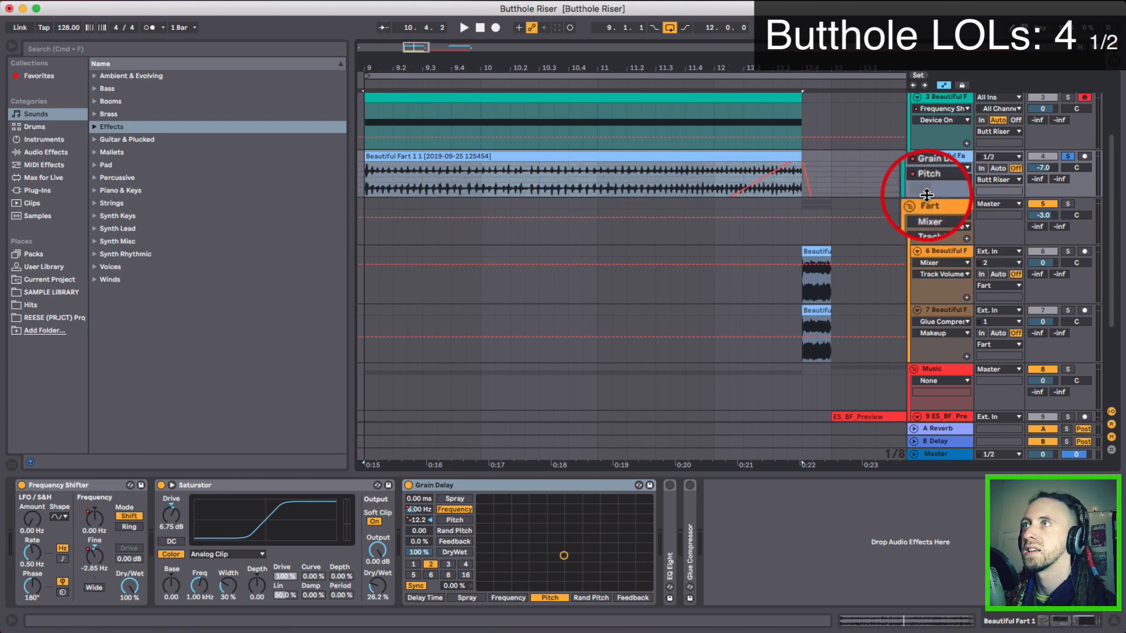
left_click_drag(927, 196, 900, 368)
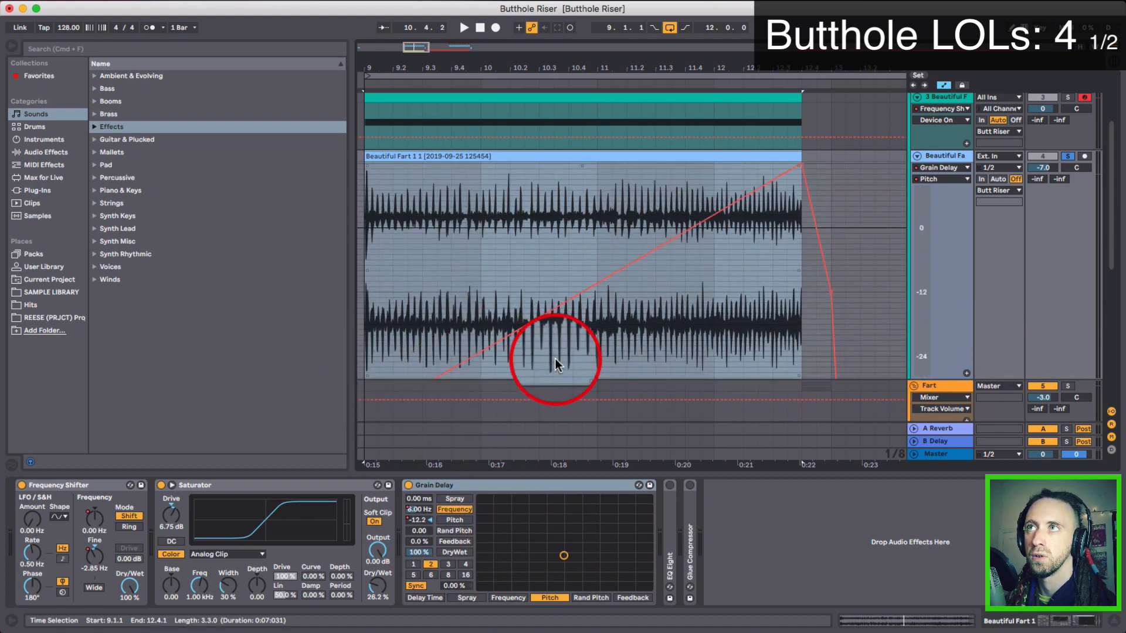
scroll(805, 202, "up", 2)
Select the long clip on track 4 and play the riser with the Grain Delay on.
left_click(772, 185)
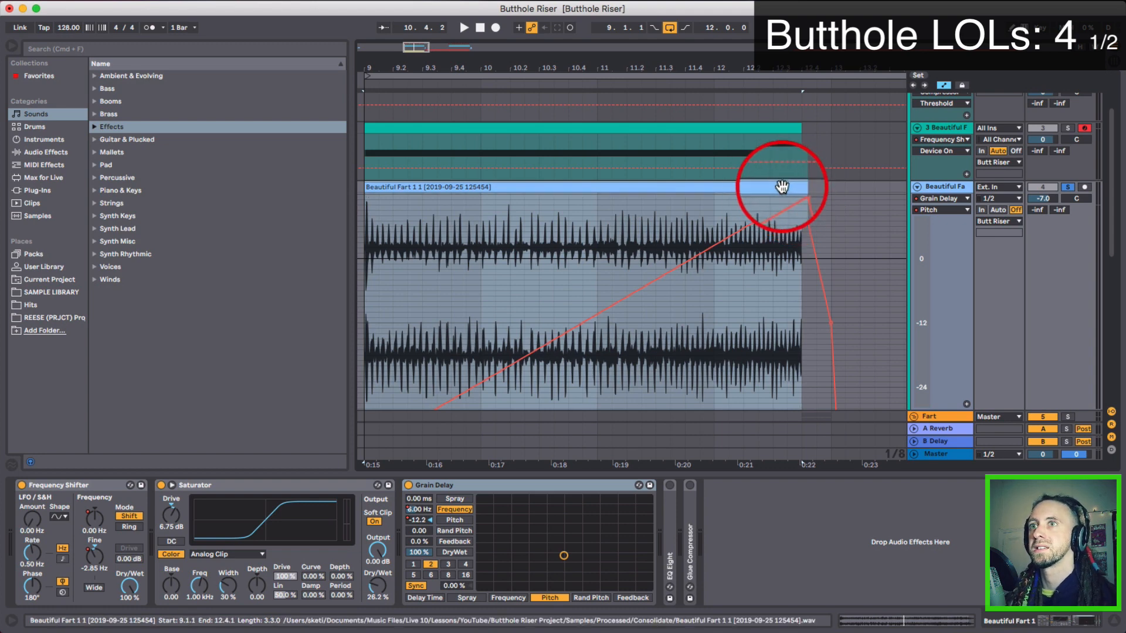
key("space")
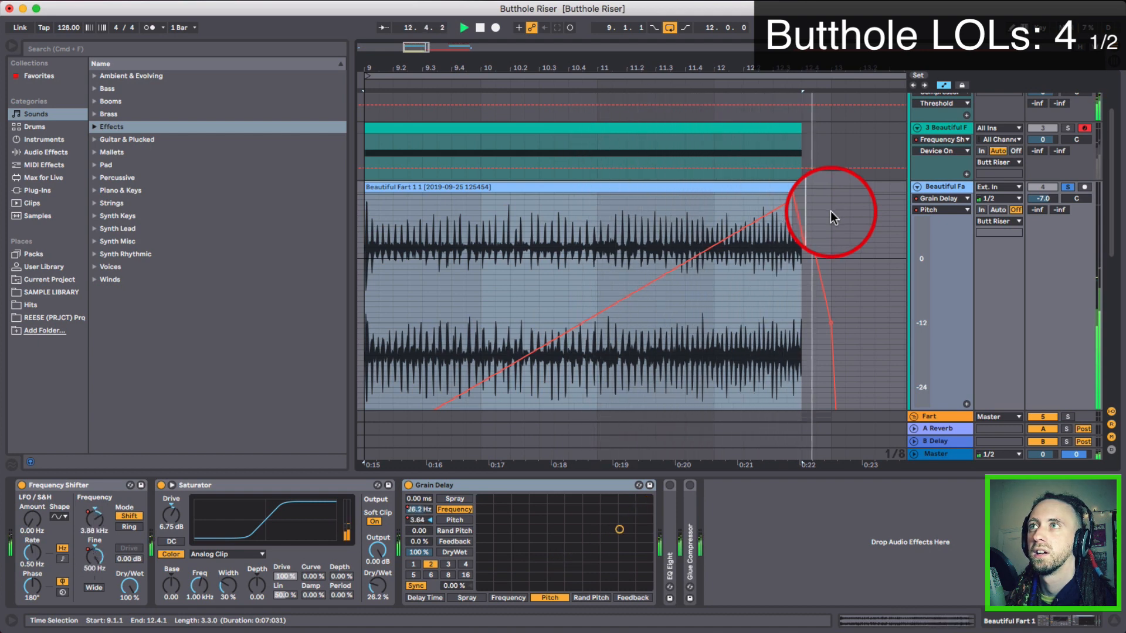
key("space")
key("space")
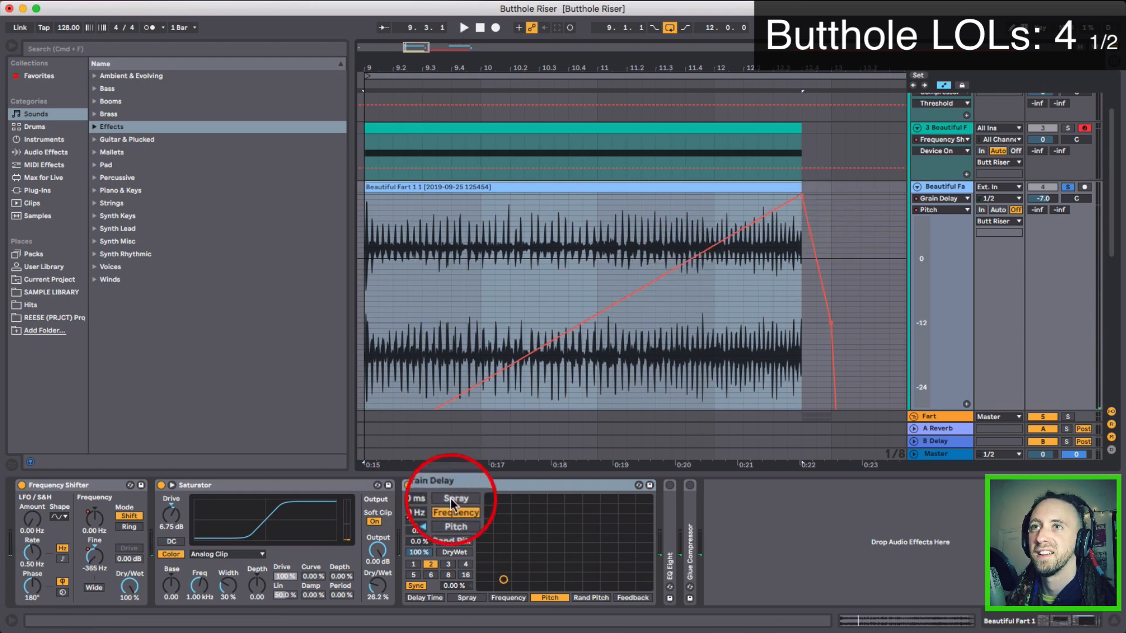
Examine the start of the clip at bar 9 closely and replay the opening of the riser.
left_click(461, 249)
left_click_drag(376, 67, 432, 72)
scroll(440, 281, "left", 3)
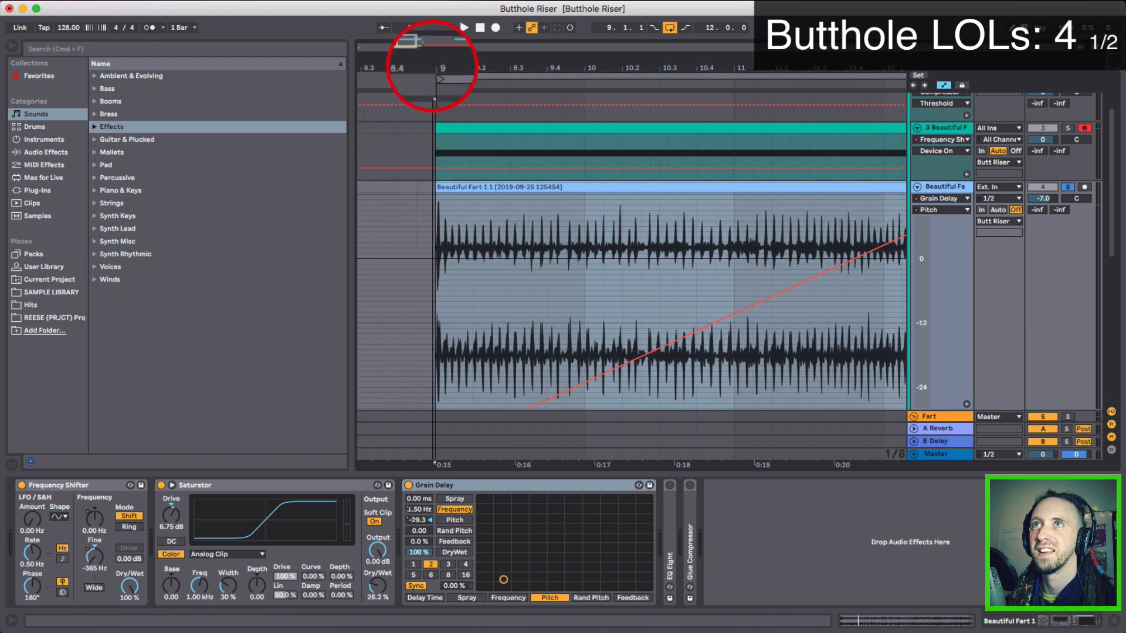
key("space")
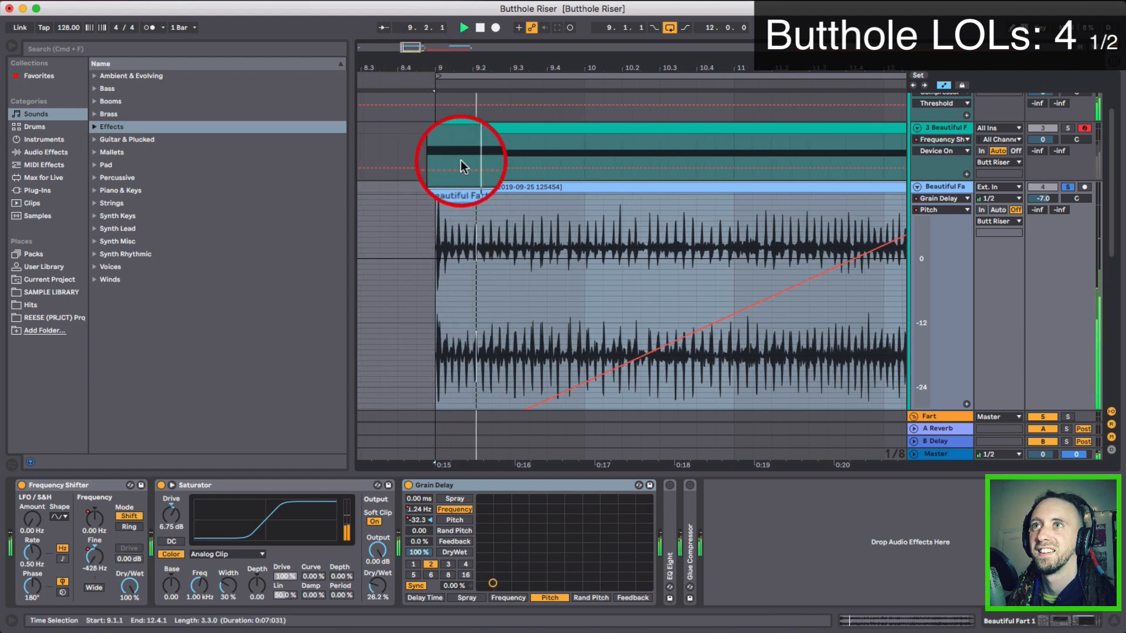
key("space")
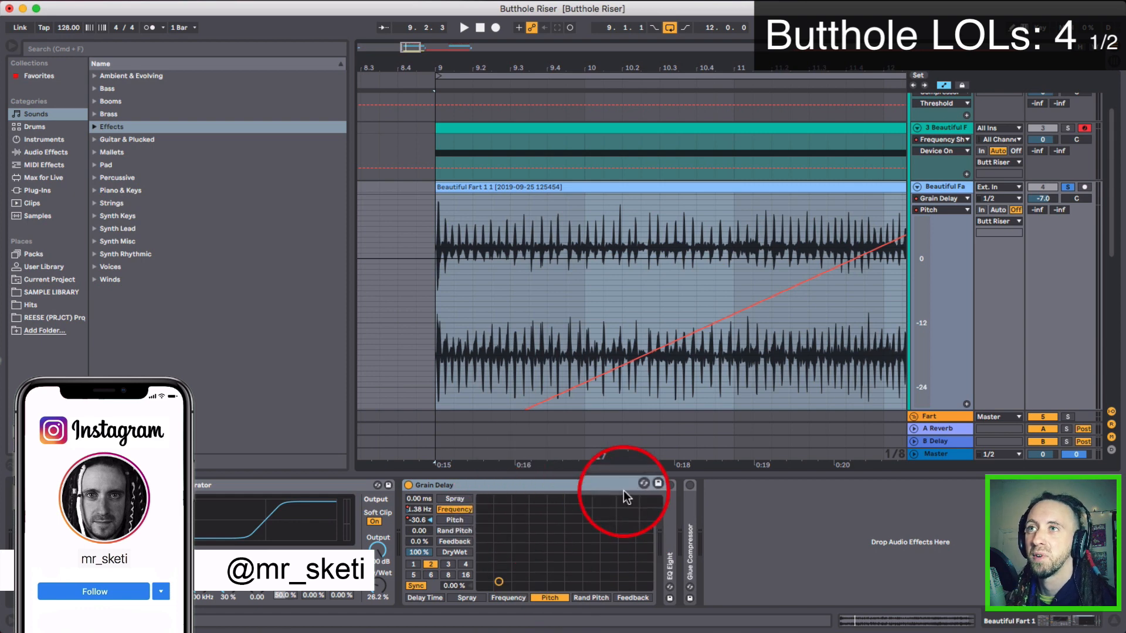
Unfold and turn on the EQ Eight on track 4 and show its 1 Frequency A automation over the whole clip.
double_click(669, 511)
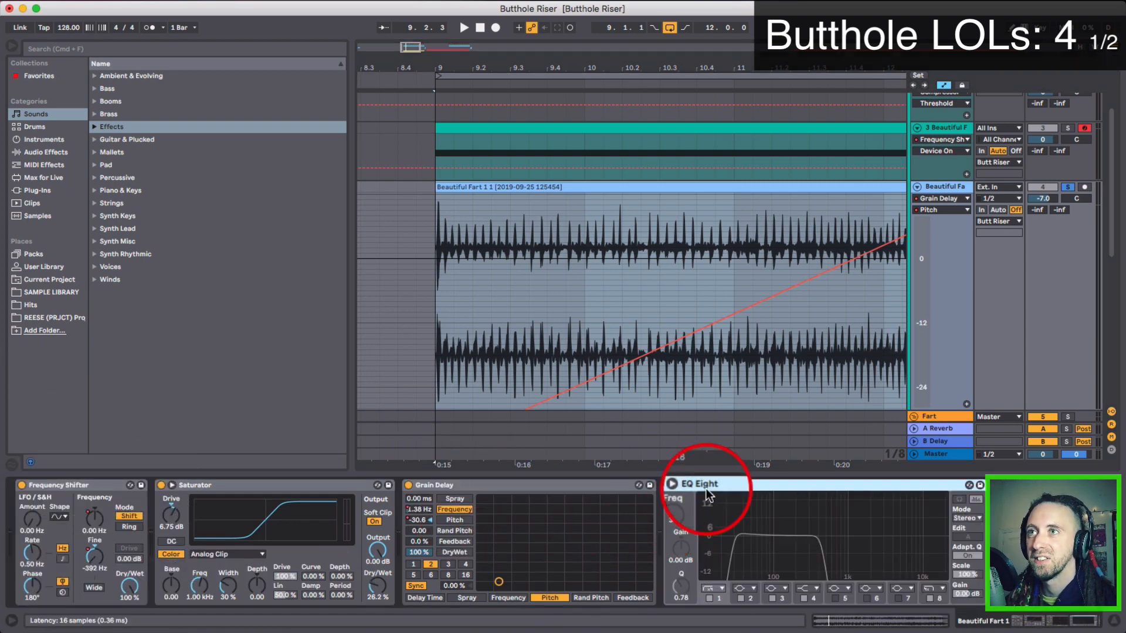
left_click(671, 488)
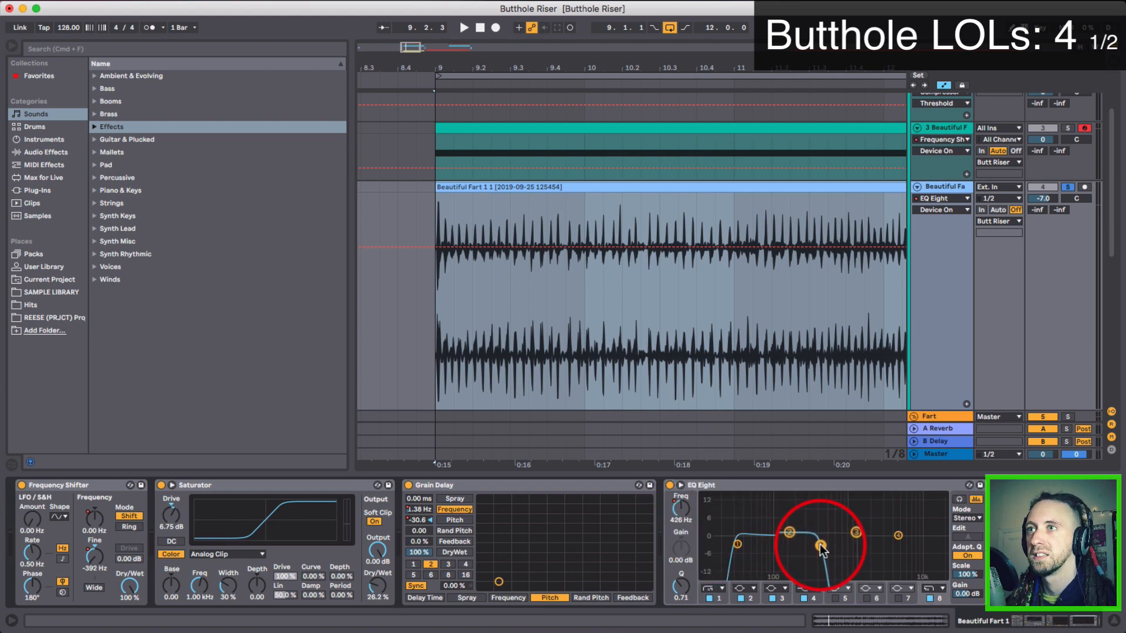
left_click(939, 210)
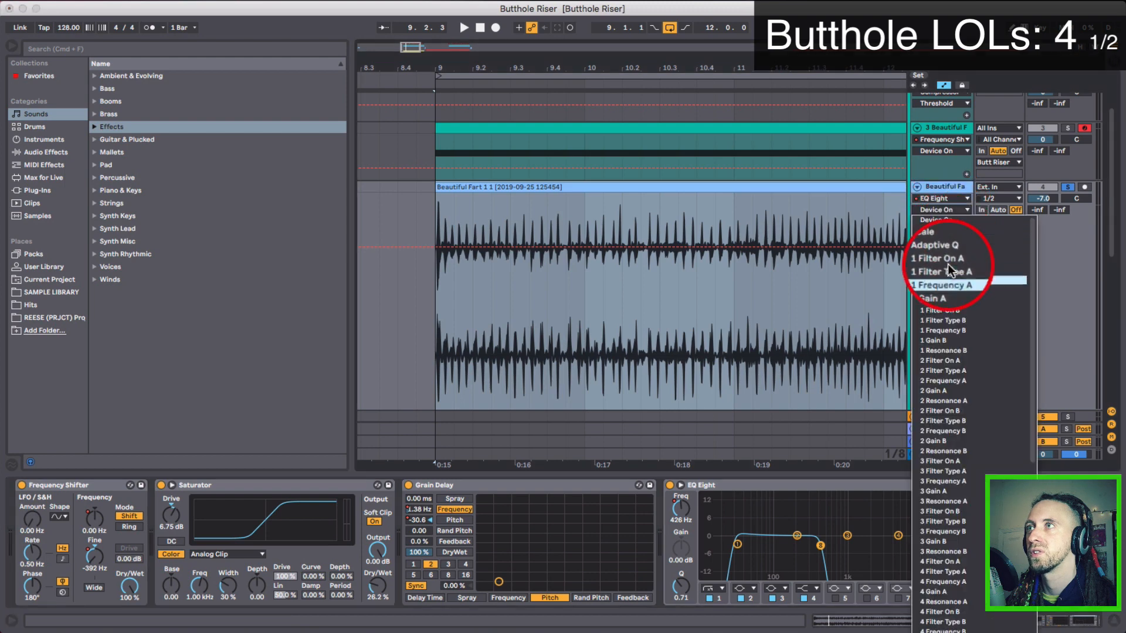
left_click(944, 285)
left_click_drag(613, 57, 621, 66)
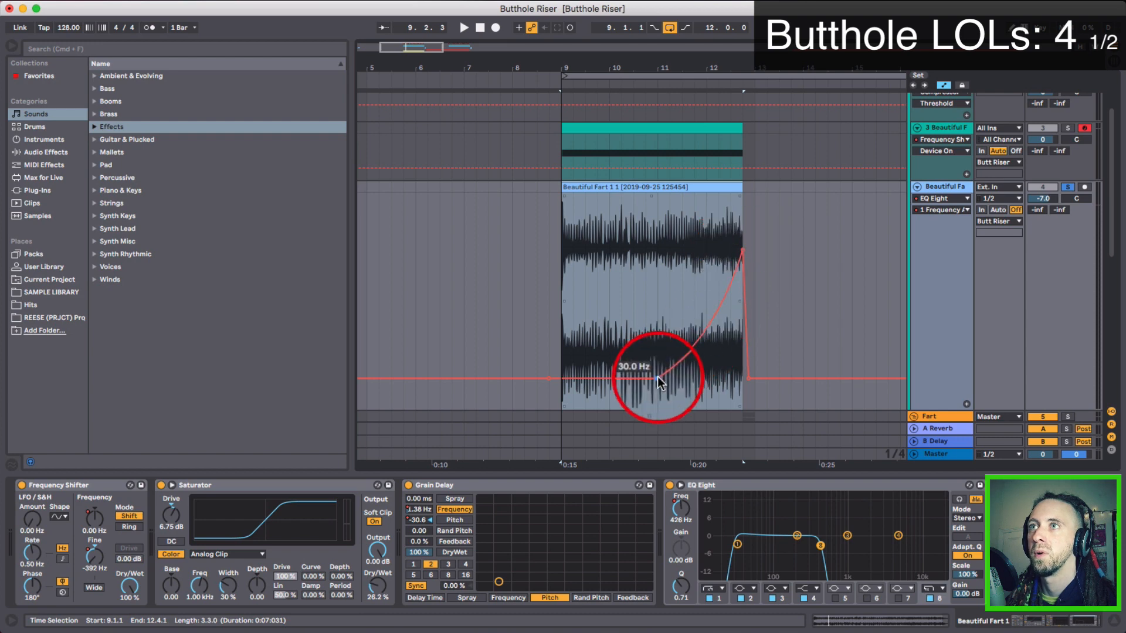
Show the EQ Eight's 8 Frequency A automation on track 4 and play the riser through the filters.
left_click(924, 211)
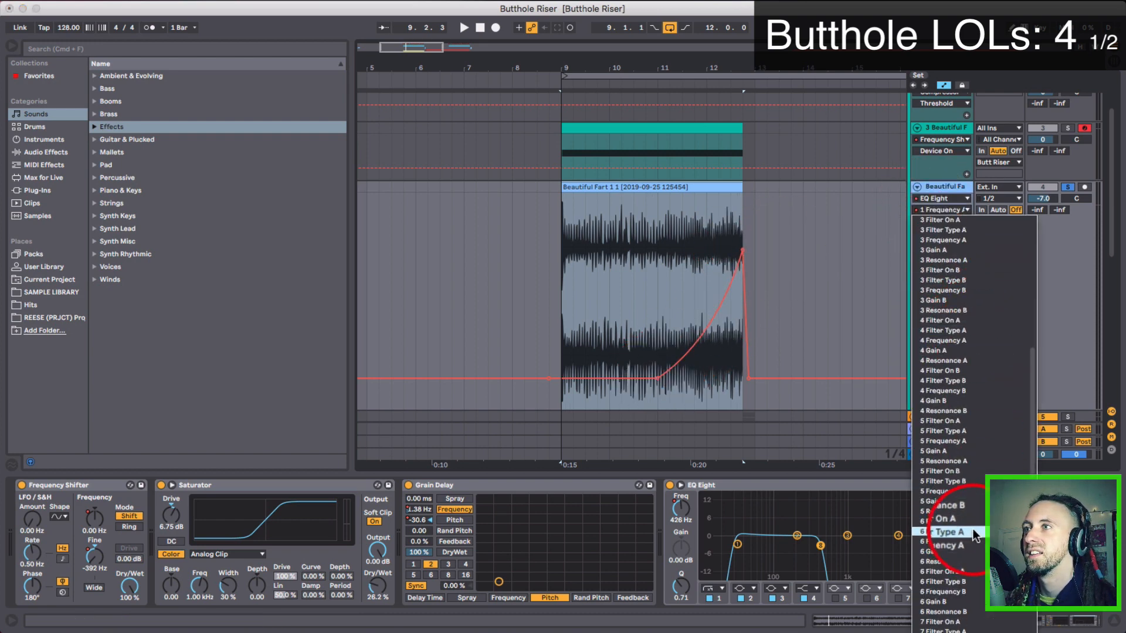
left_click(943, 589)
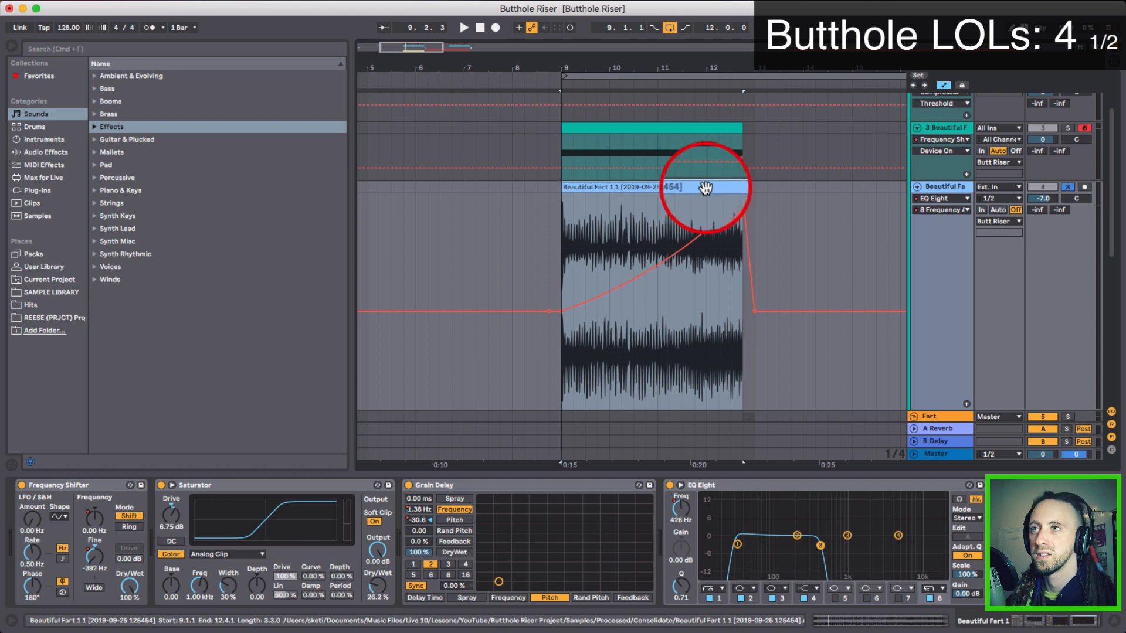
key("space")
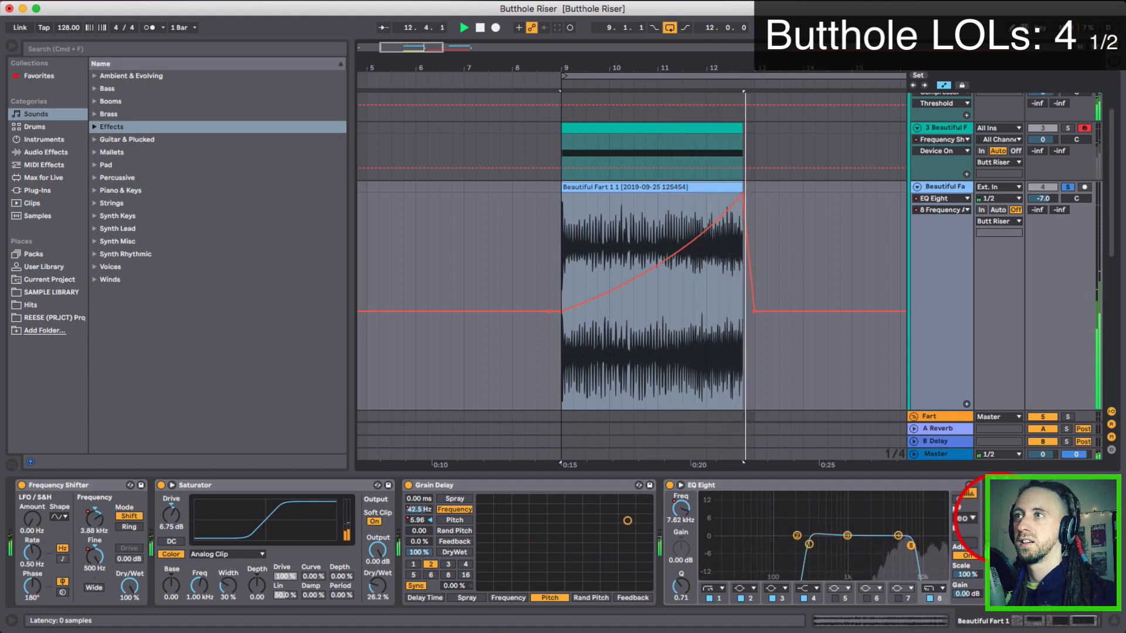
key("space")
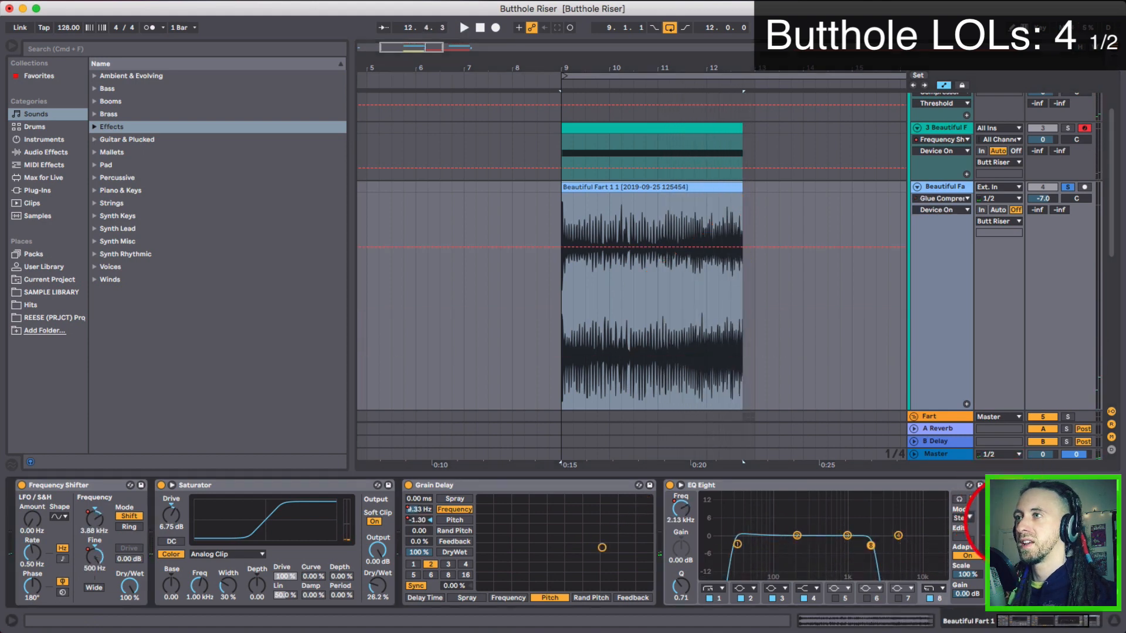
Show the Butt Riser group's Compressor and Glue Compressor, and play the track 4 clip through the complete effect chain.
scroll(493, 542, "right", 5)
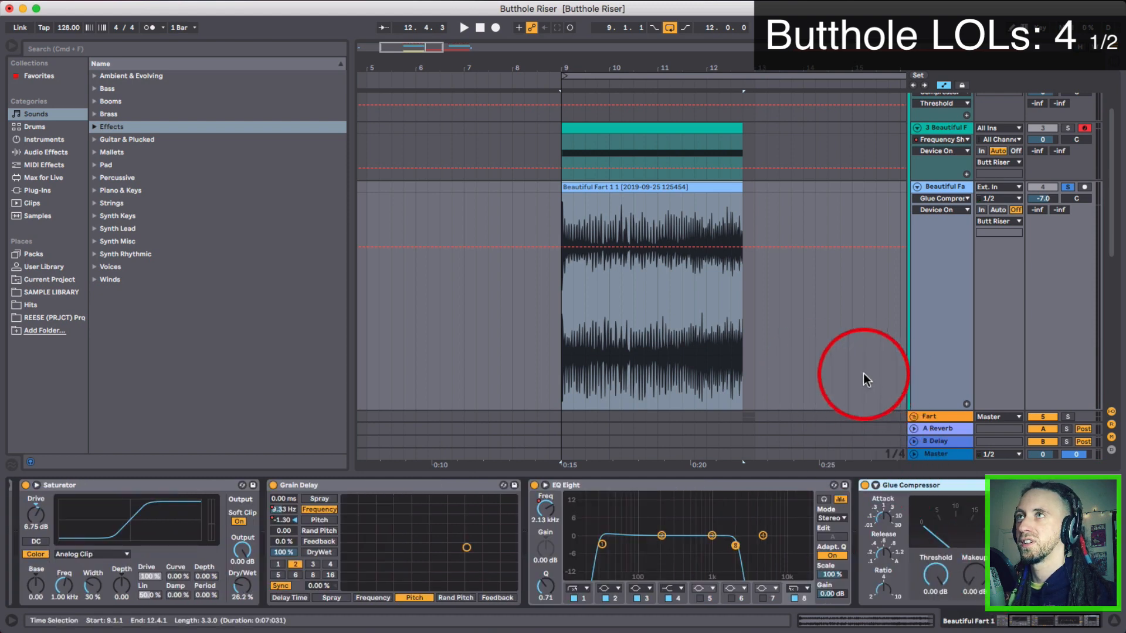
scroll(844, 372, "up", 3)
left_click_drag(555, 66, 564, 96)
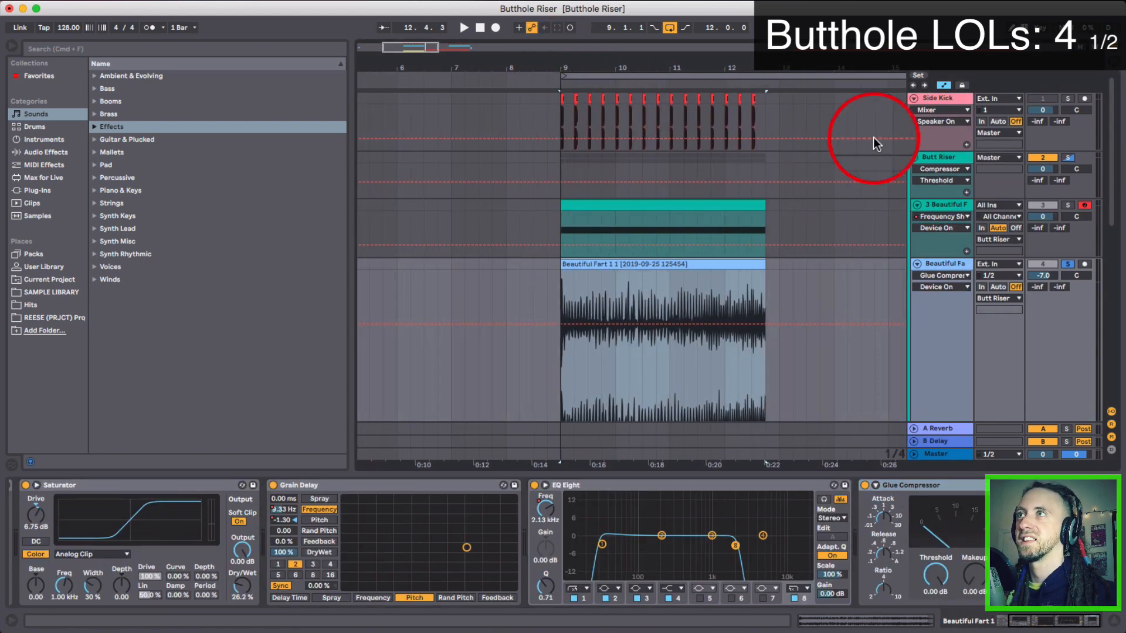
left_click(945, 159)
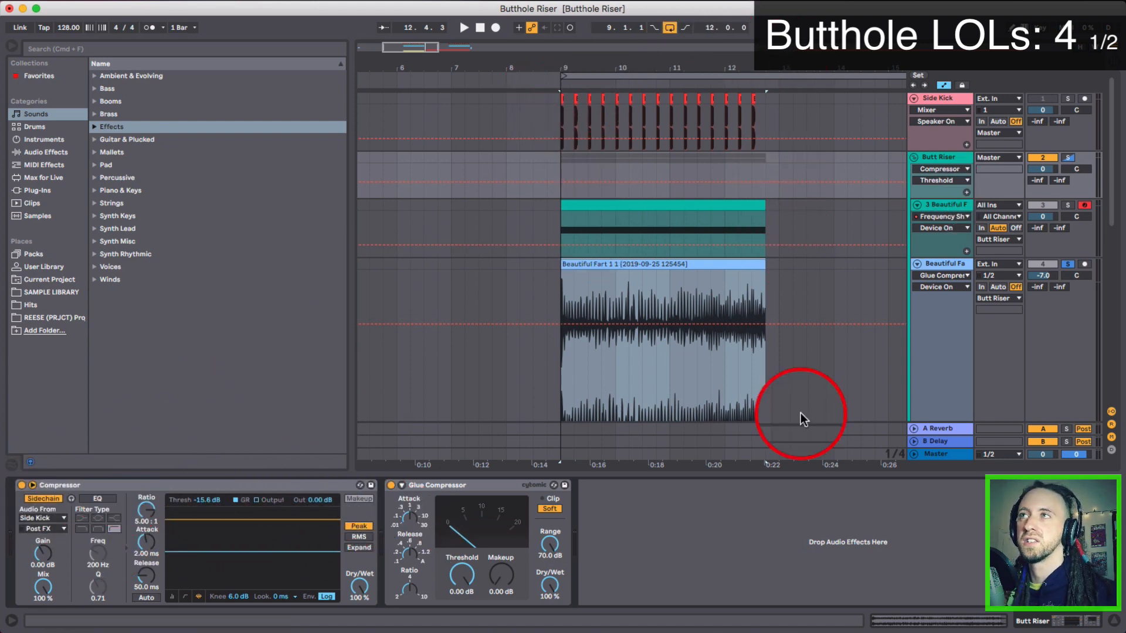
left_click(744, 263)
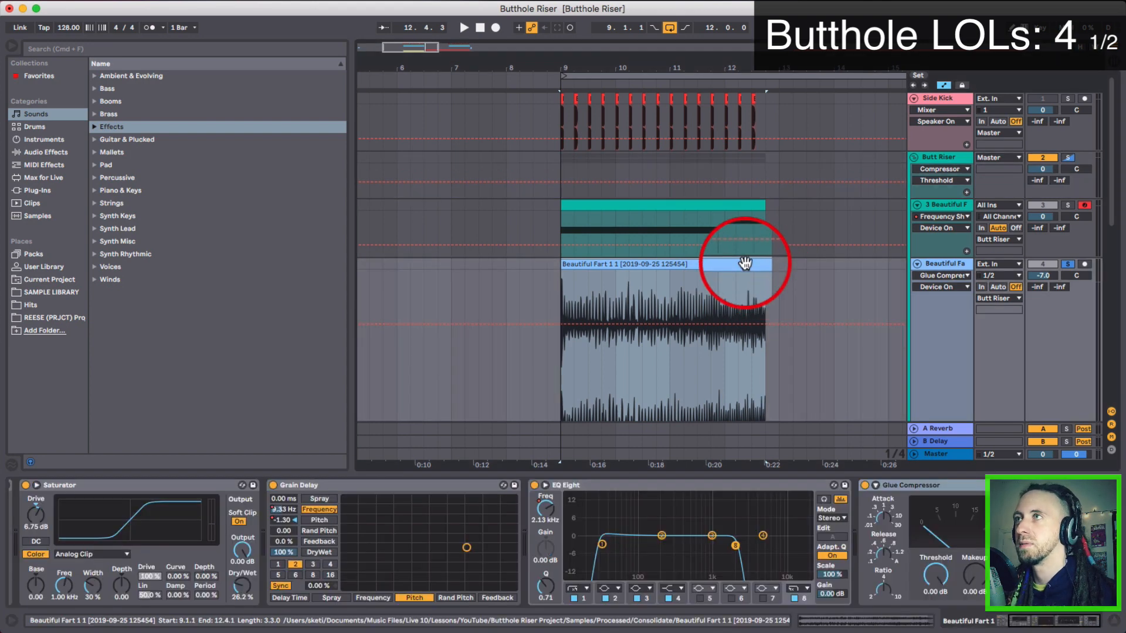
key("space")
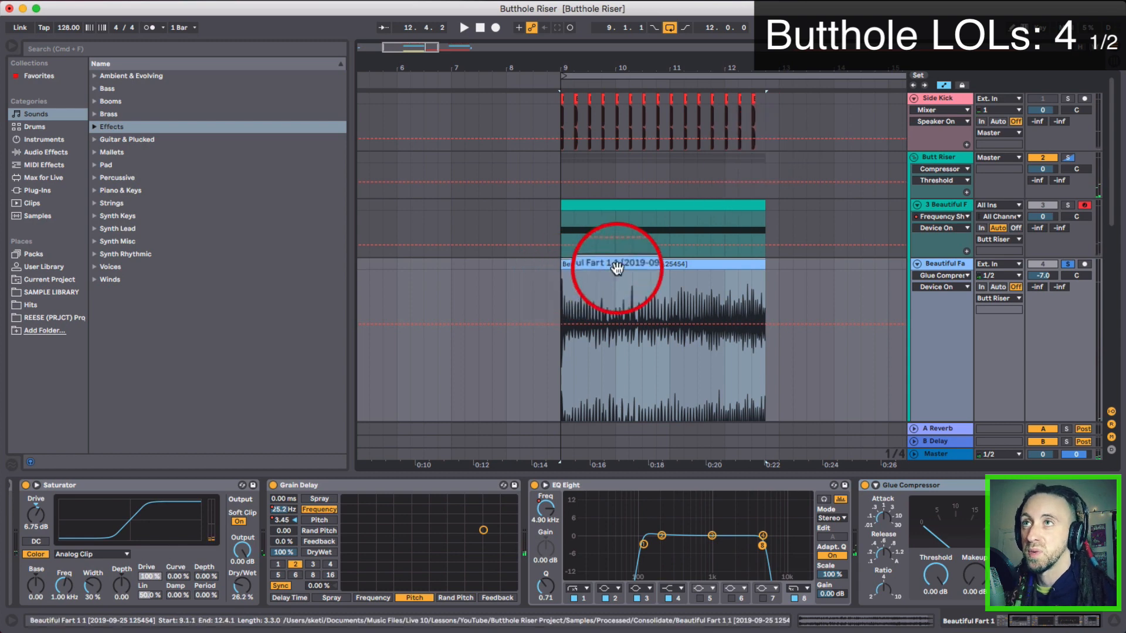
Show the Sampler on track 3, switch the solo from track 4 to track 3 and play that layer from bar 9.
left_click(953, 207)
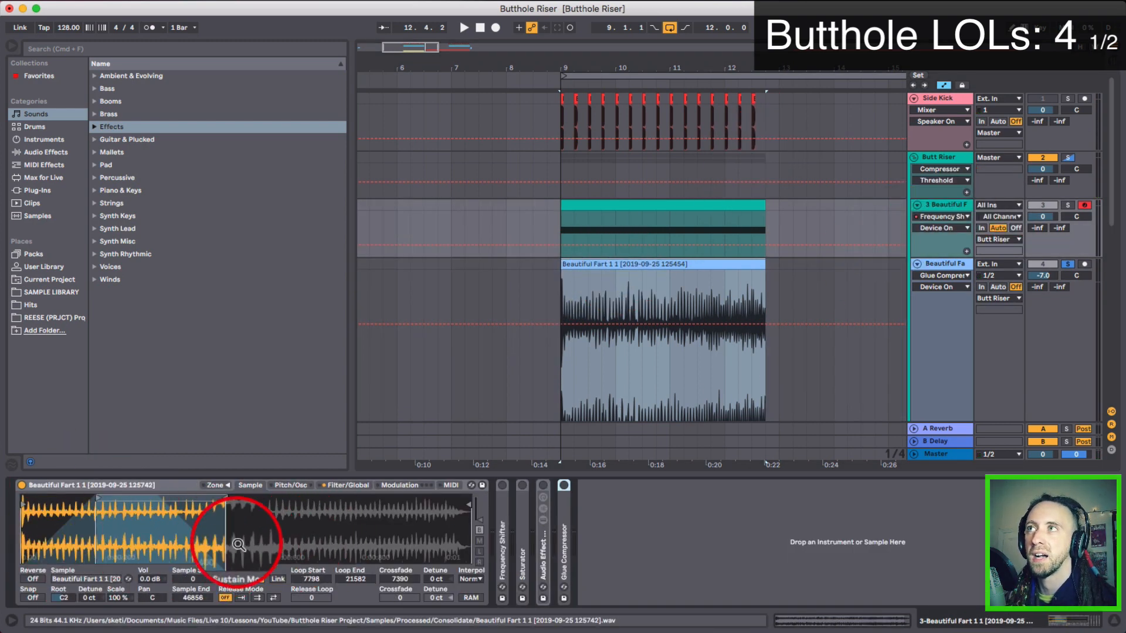
left_click(1068, 263)
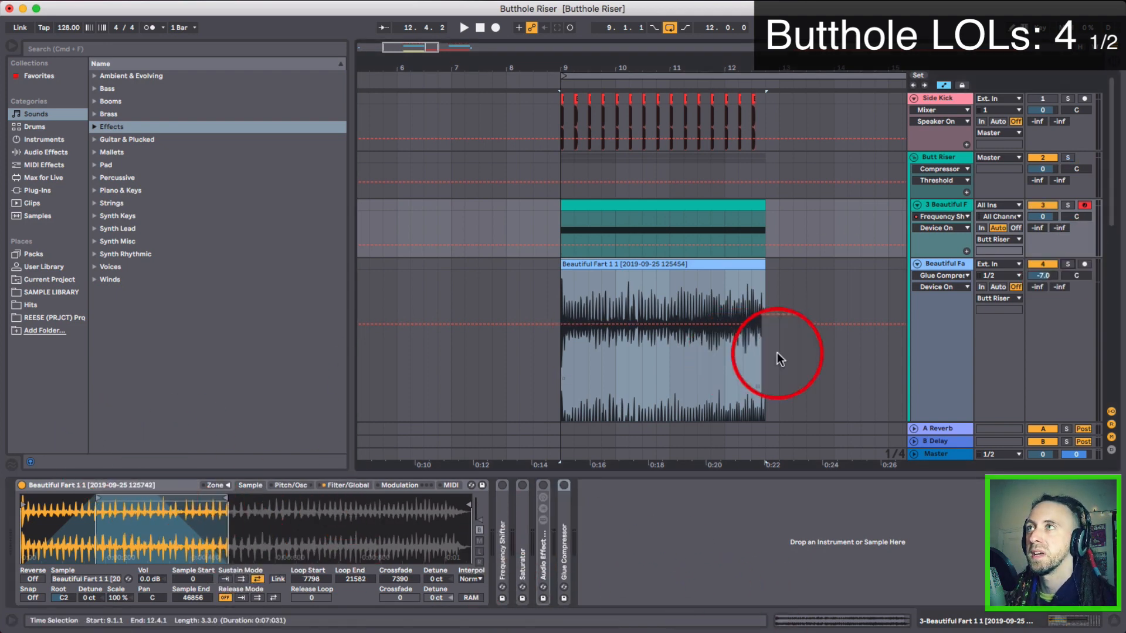
left_click(1068, 205)
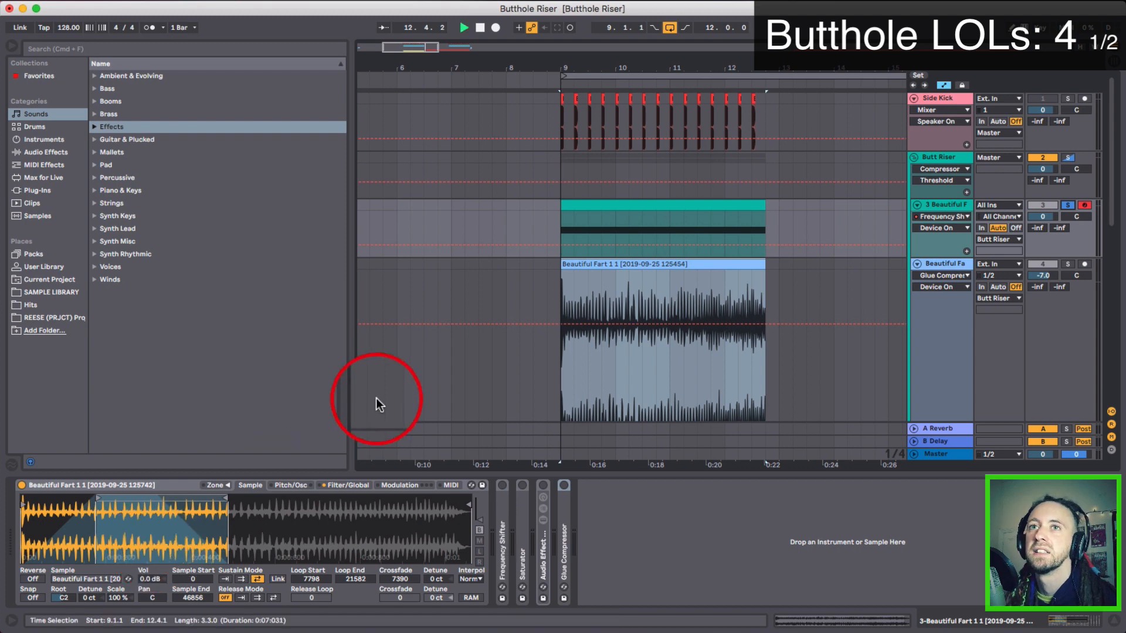
key("space")
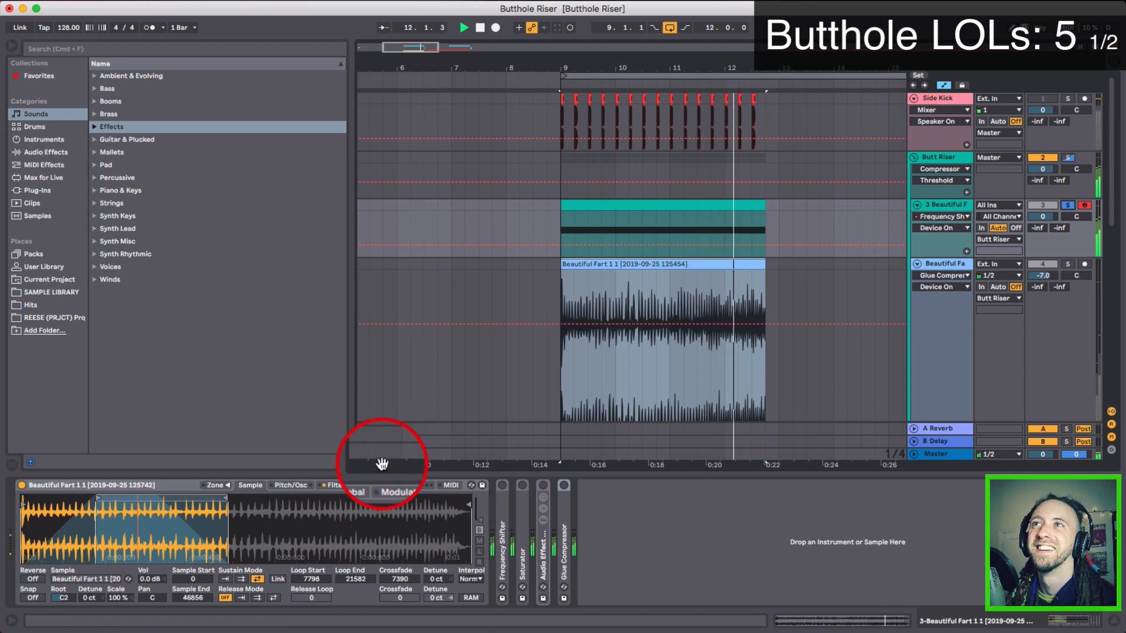
key("space")
Look through the Sampler's Filter/Global, Modulation and MIDI settings on track 3 and open the track's MIDI clip.
left_click(346, 486)
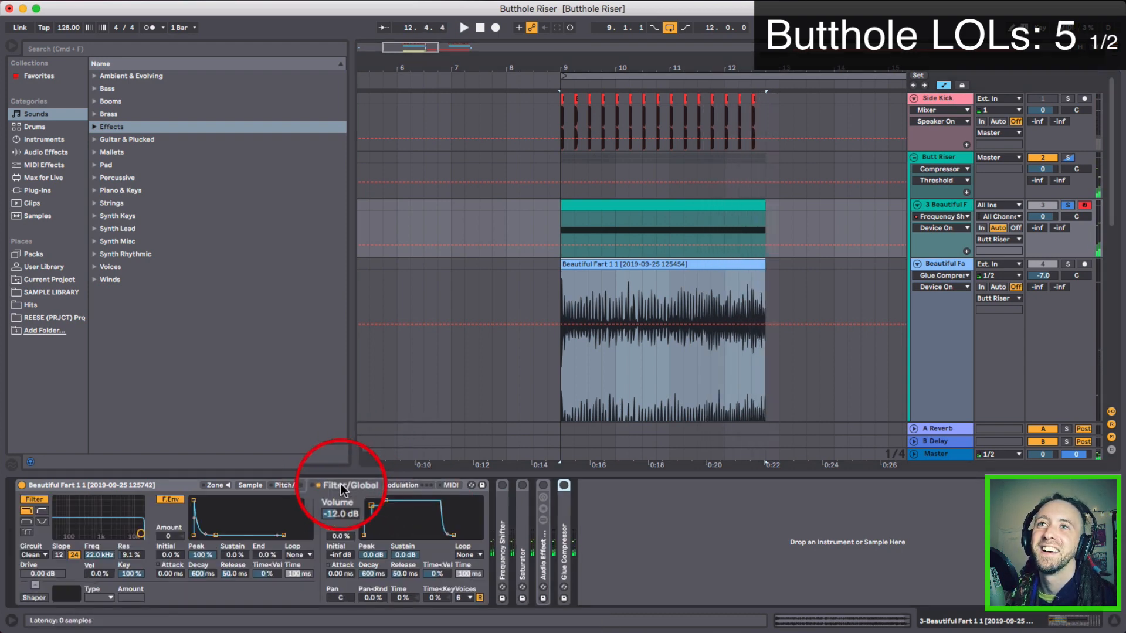
left_click(404, 485)
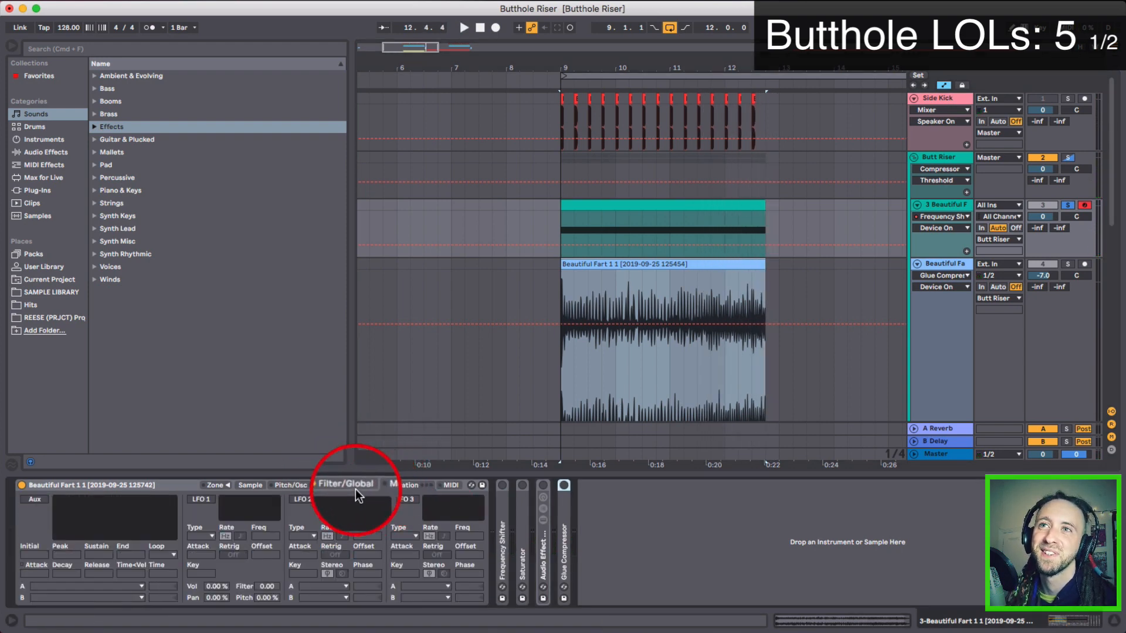
left_click(450, 486)
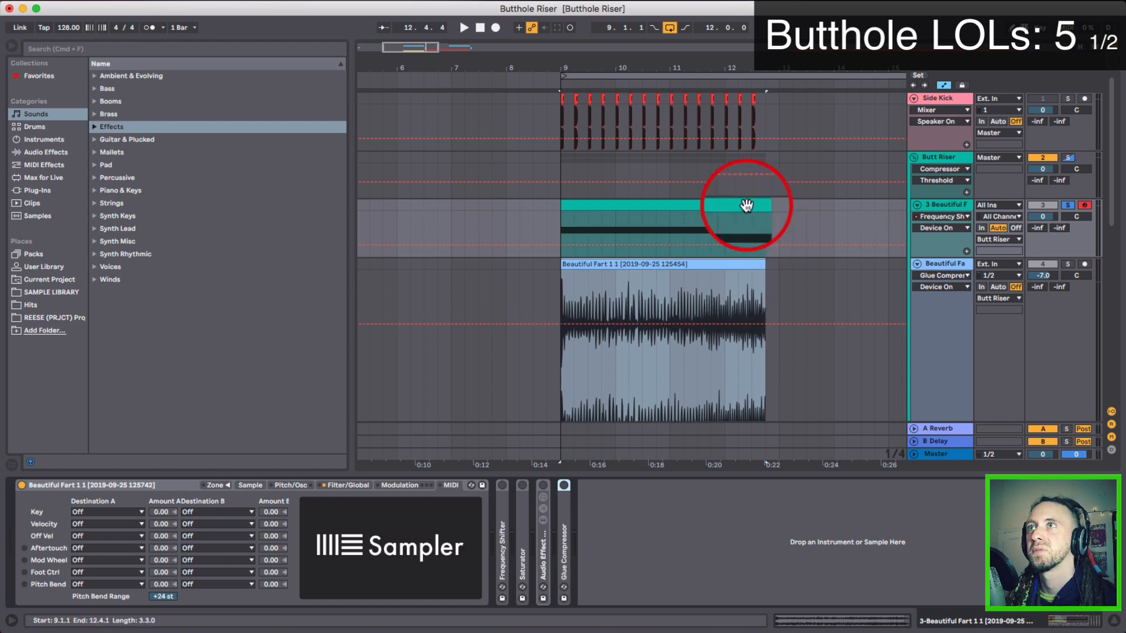
double_click(746, 205)
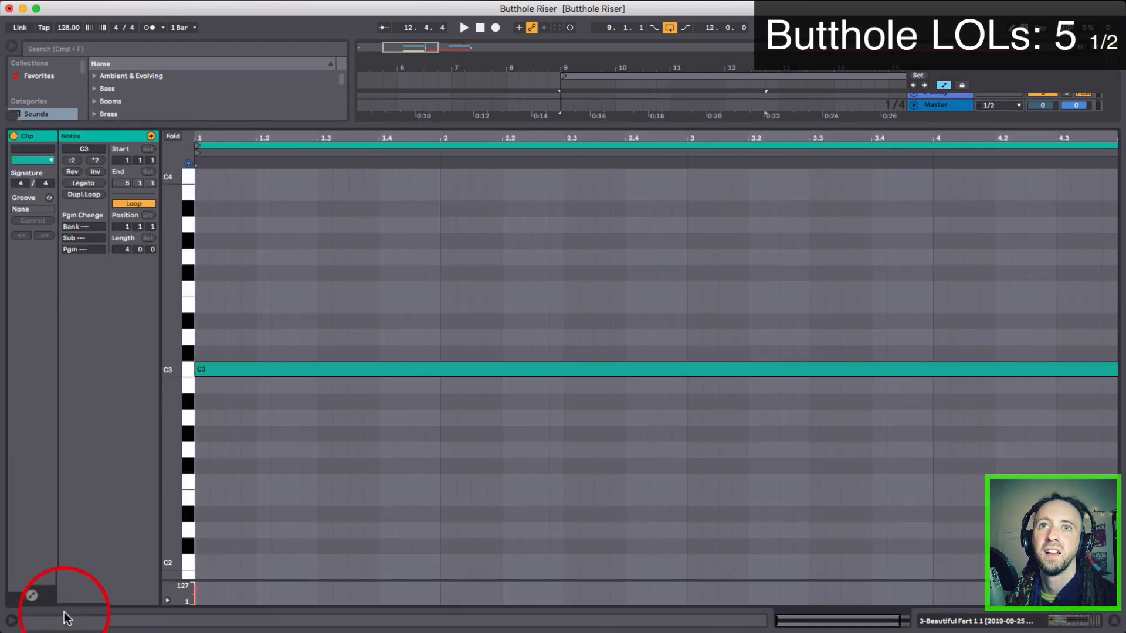
Show the Pitch Bend envelope of track 3's MIDI clip across its full length and return to the arrangement.
left_click(46, 599)
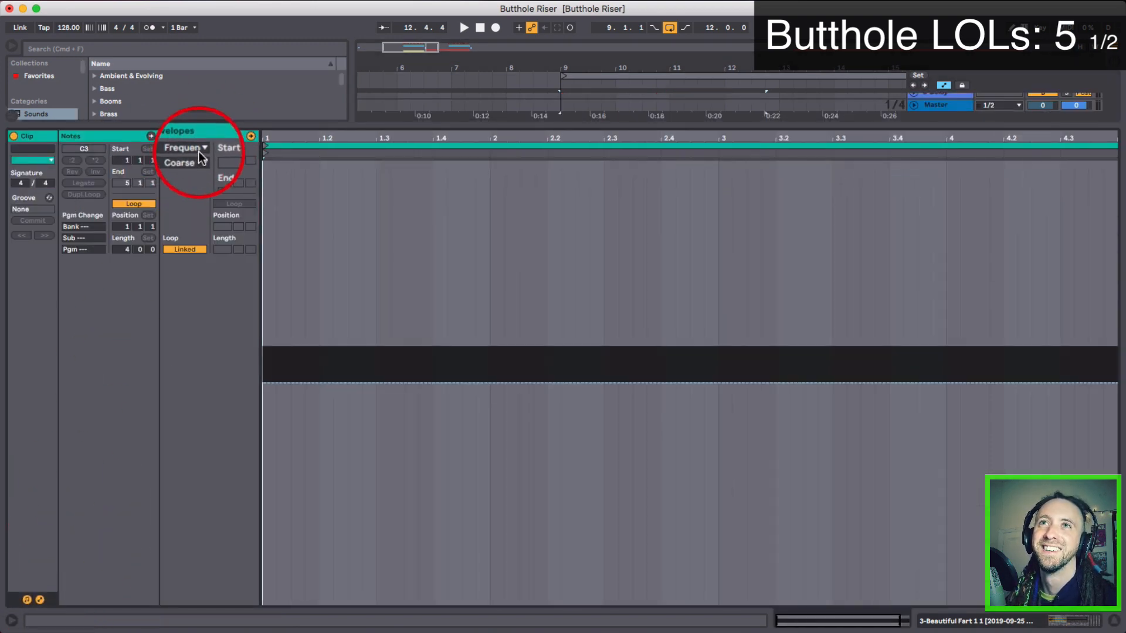
left_click(198, 151)
left_click(200, 159)
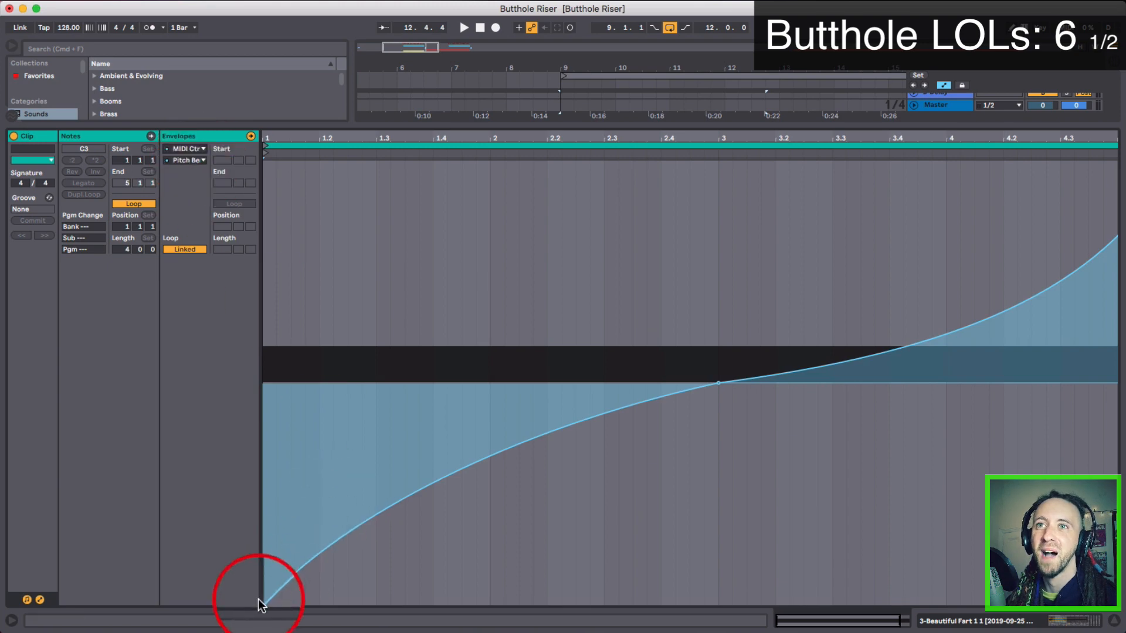
scroll(1008, 286, "right", 2)
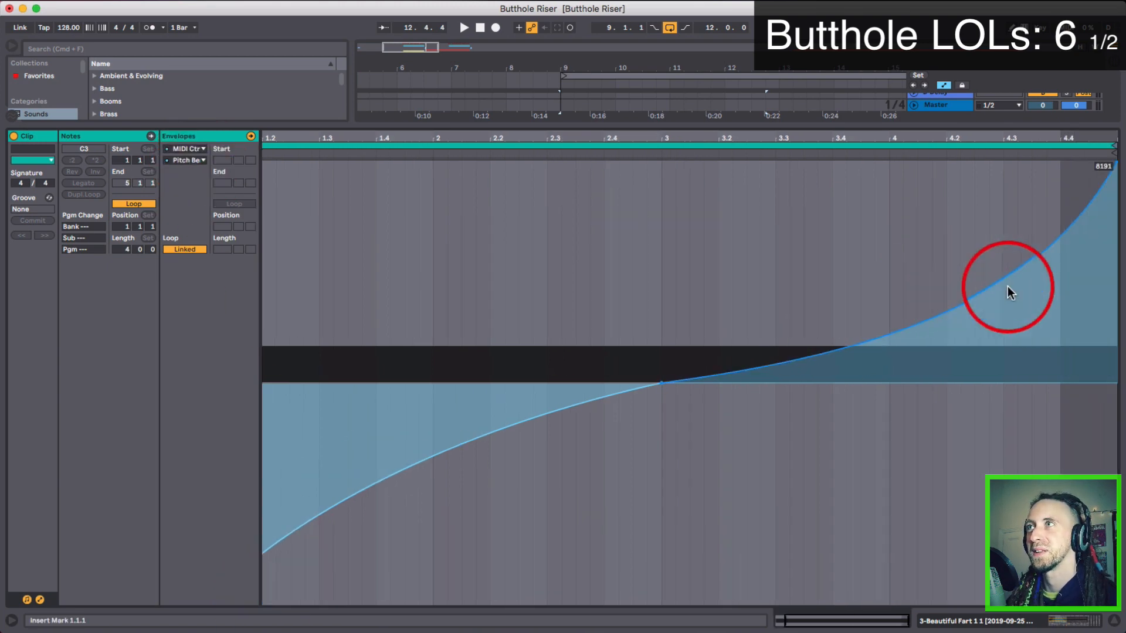
left_click(1109, 621)
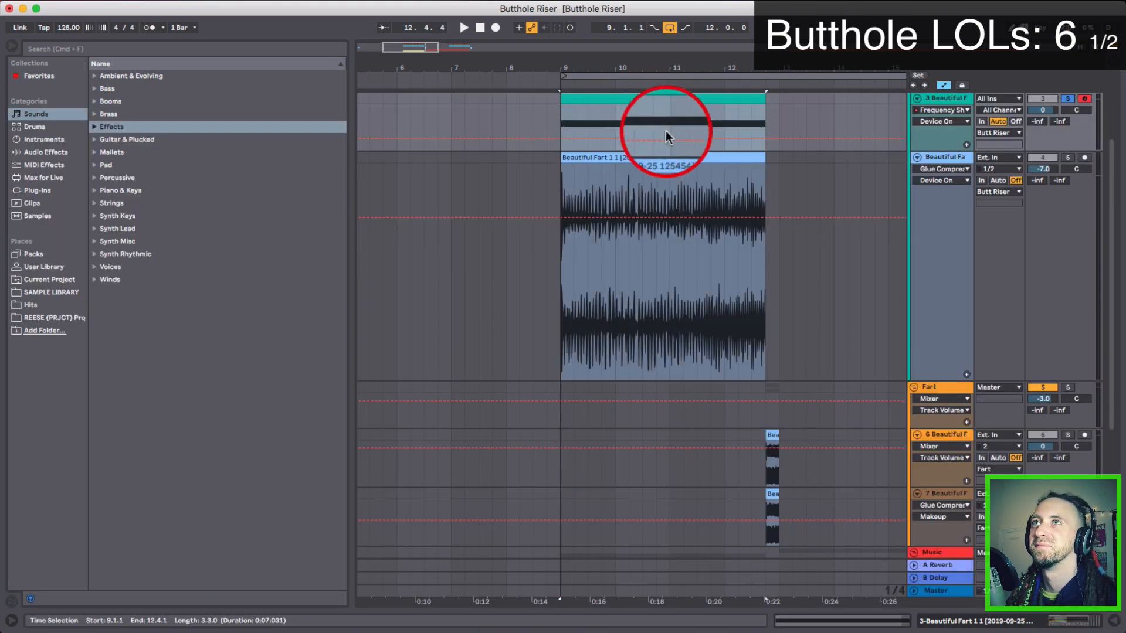
scroll(650, 169, "up", 4)
double_click(695, 210)
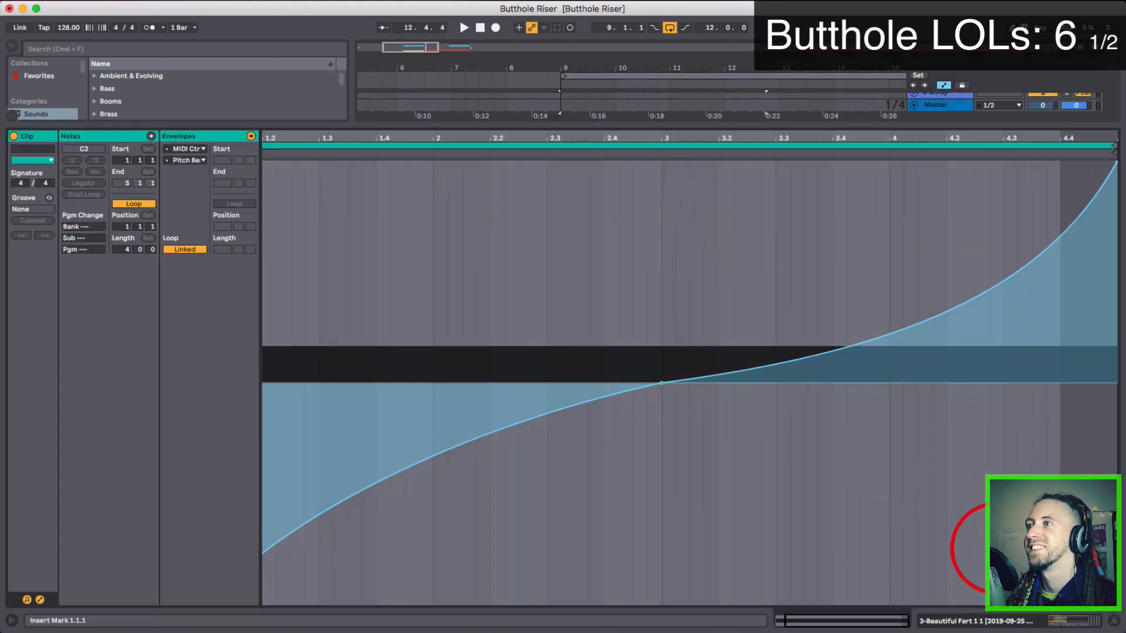
left_click(1113, 622)
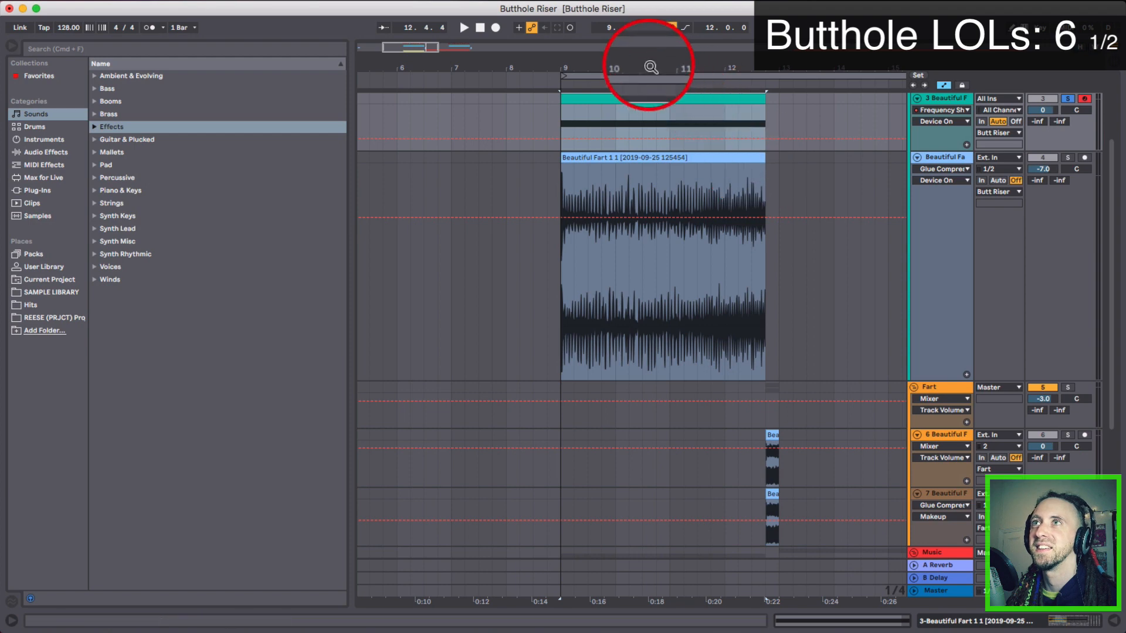
left_click_drag(651, 69, 651, 67)
scroll(718, 130, "right", 4)
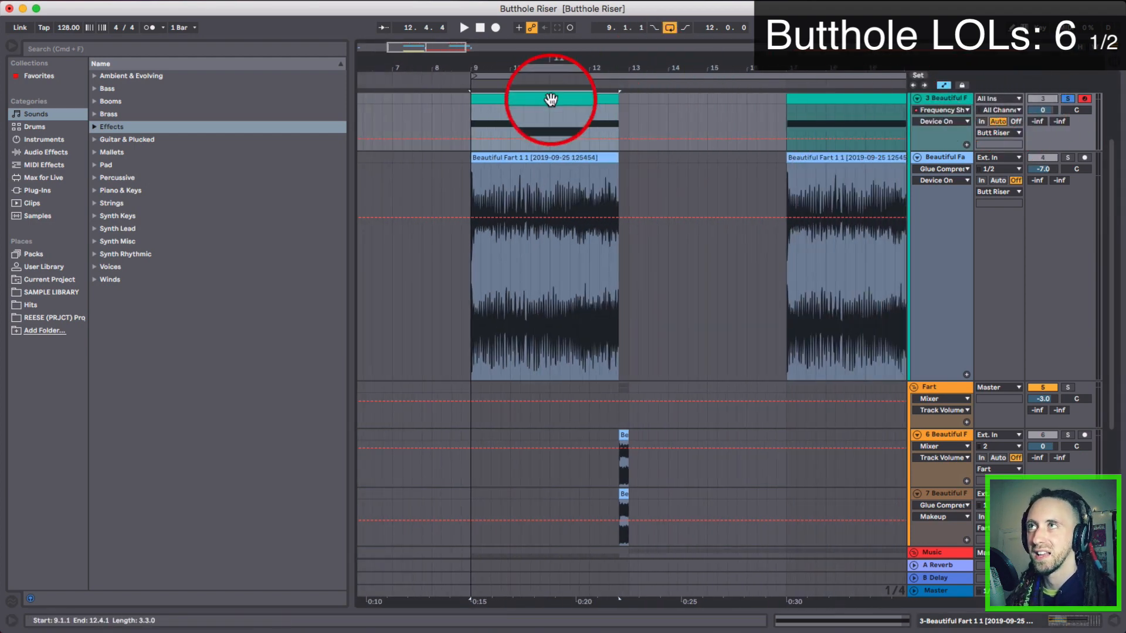
Show track 3's Sampler and Frequency Shifter, and display the Frequency Shifter's Coarse automation under the clip.
double_click(950, 98)
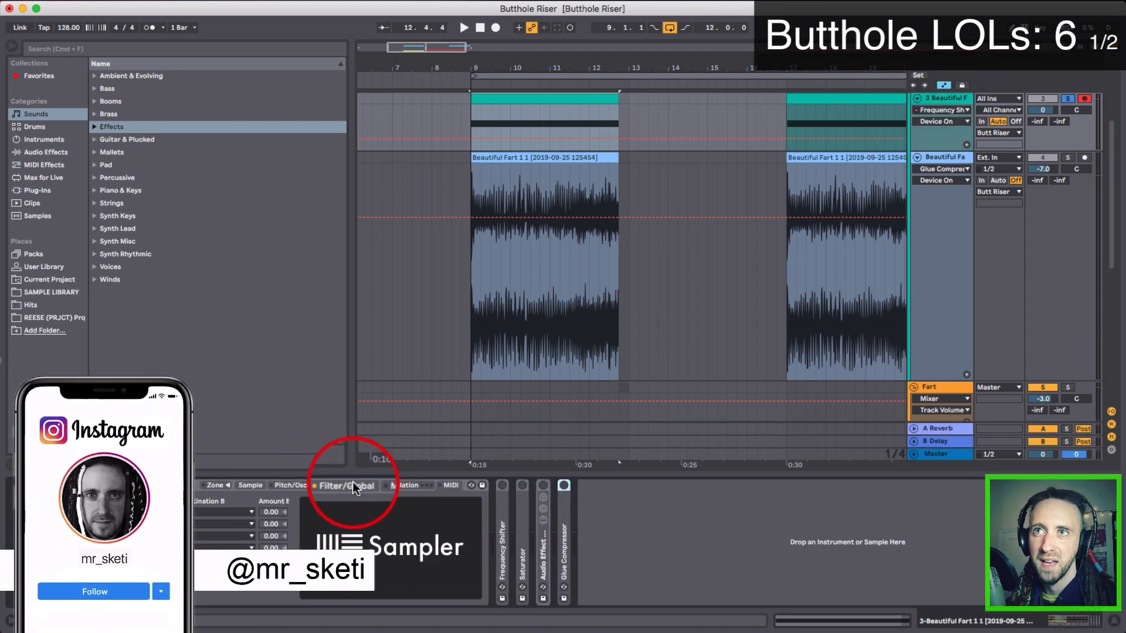
left_click(417, 486)
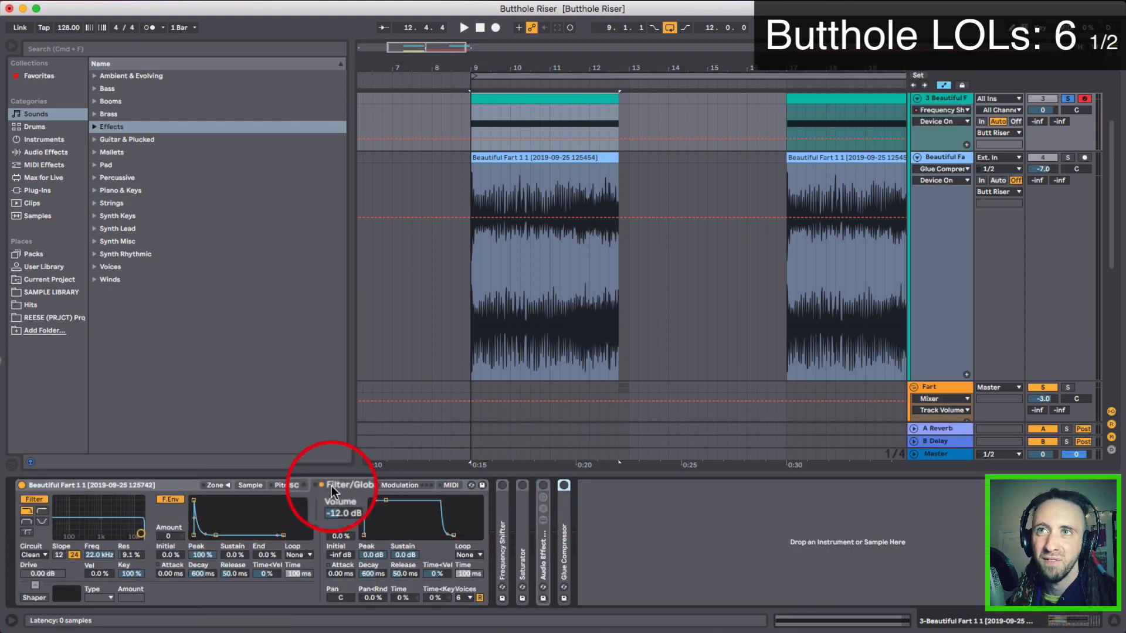
double_click(504, 508)
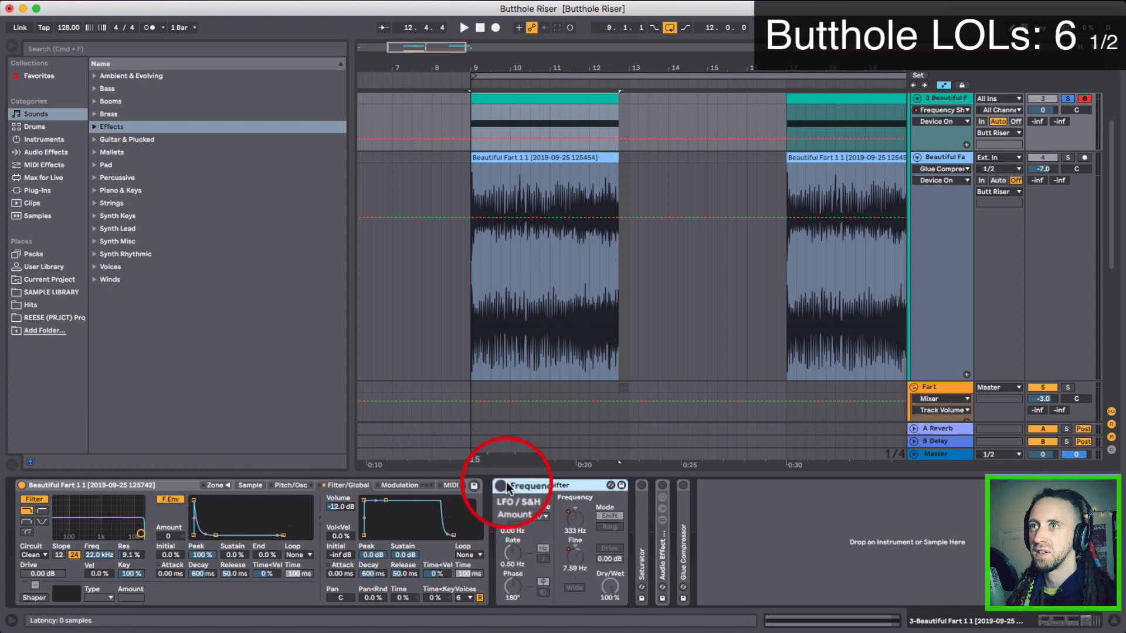
left_click(932, 120)
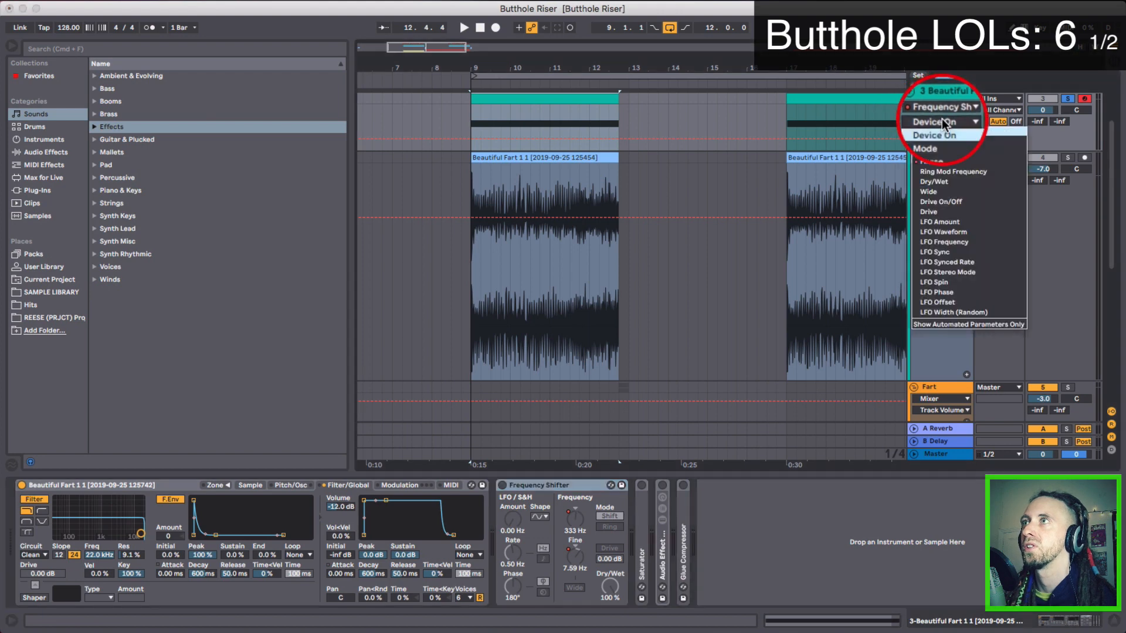
left_click(939, 150)
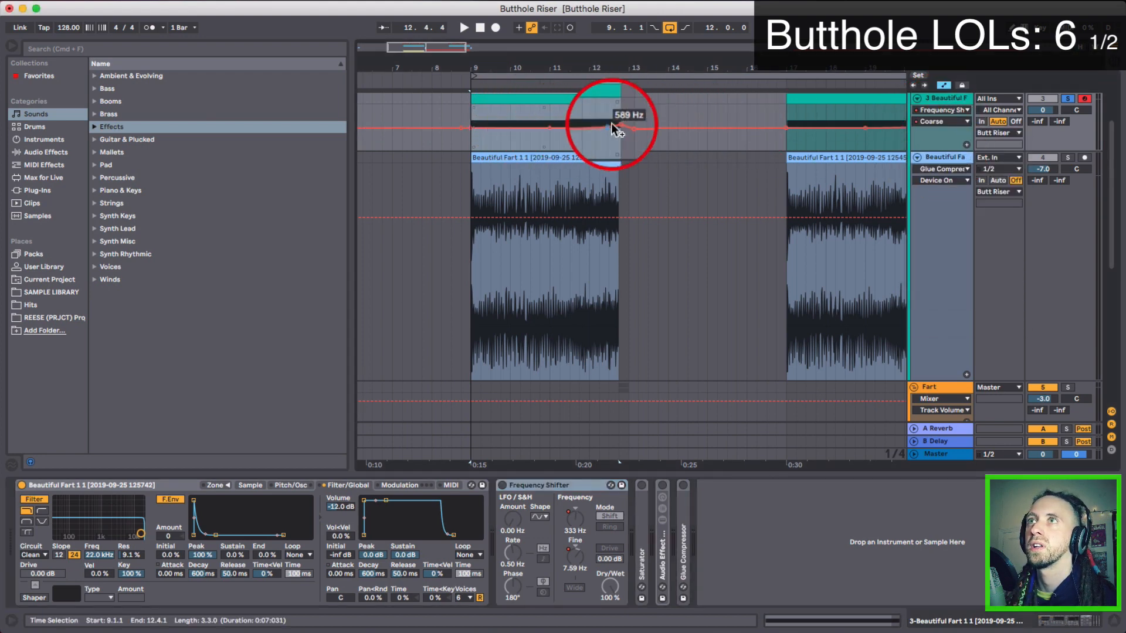
left_click(940, 122)
left_click(937, 150)
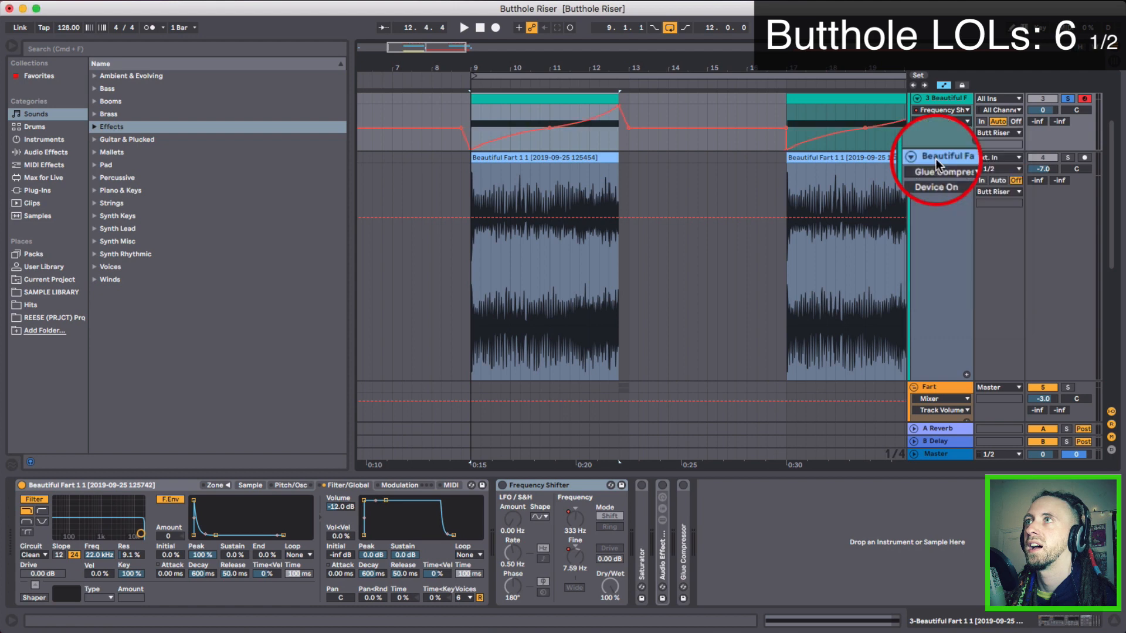
left_click(476, 151)
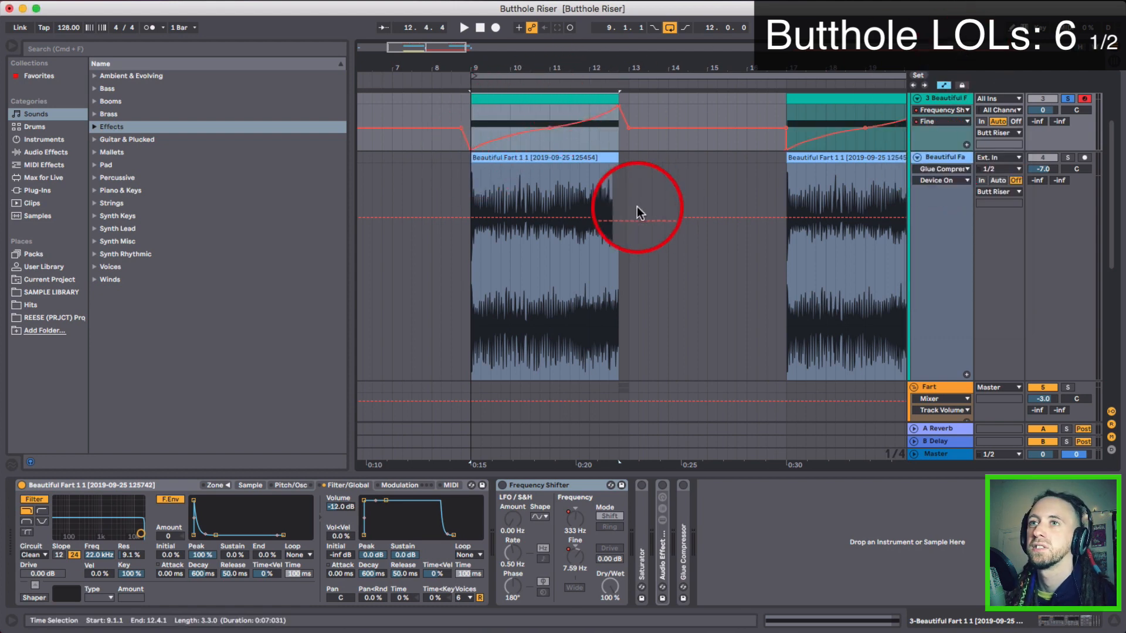
Turn on the Frequency Shifter on track 3 and play the layer from bar 9.
left_click(502, 486)
key("space")
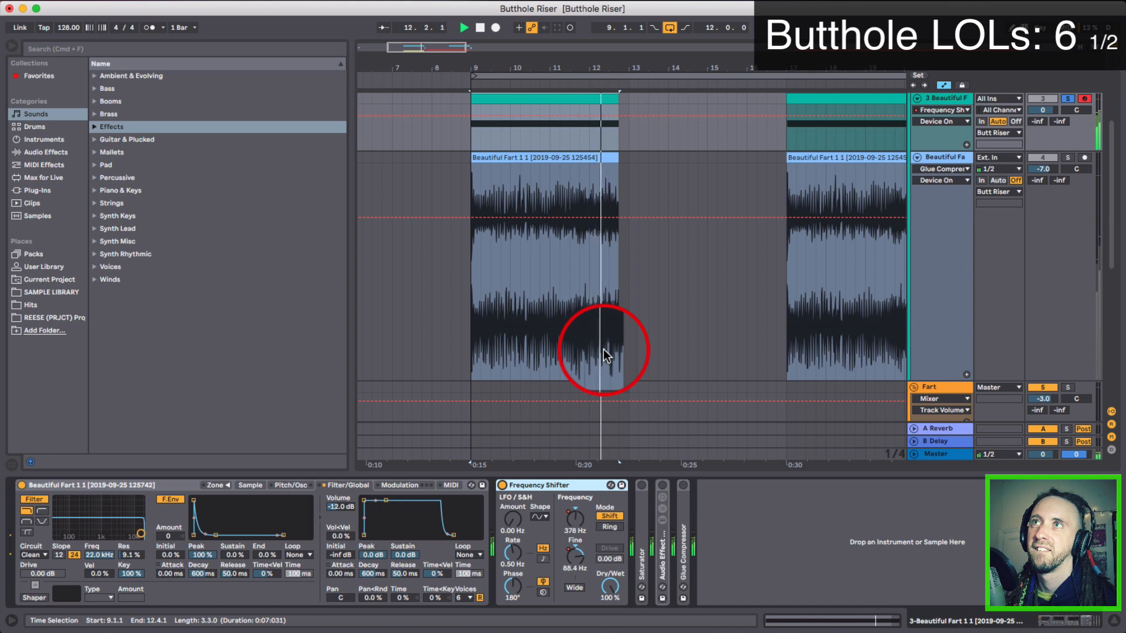
key("space")
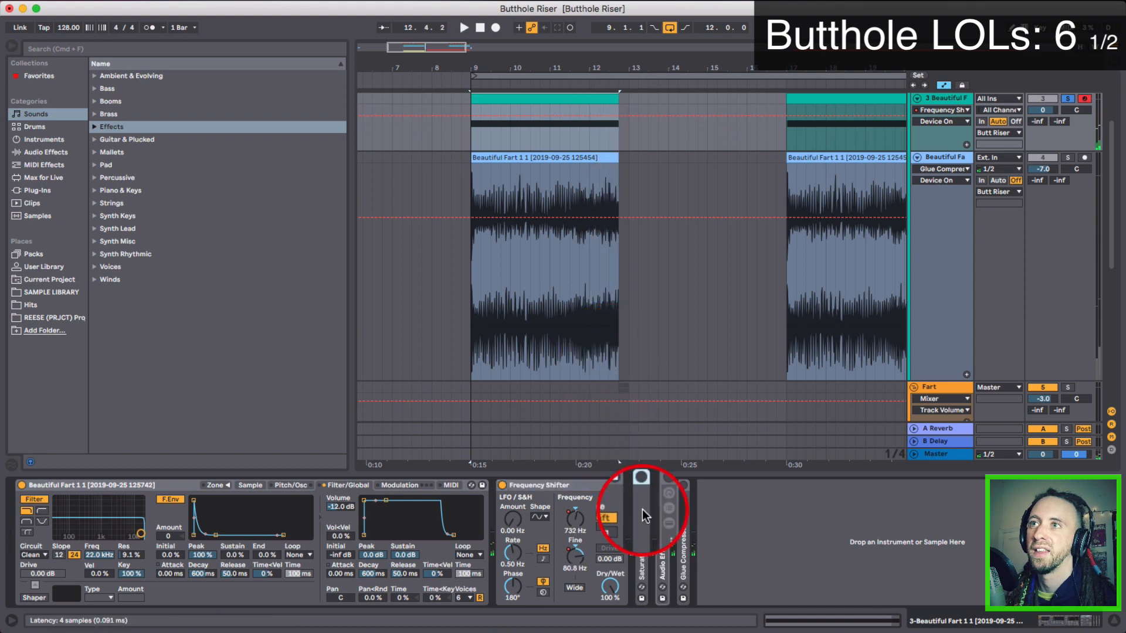
Unfold and turn on the Saturator and the Audio Effect Rack on track 3.
double_click(642, 509)
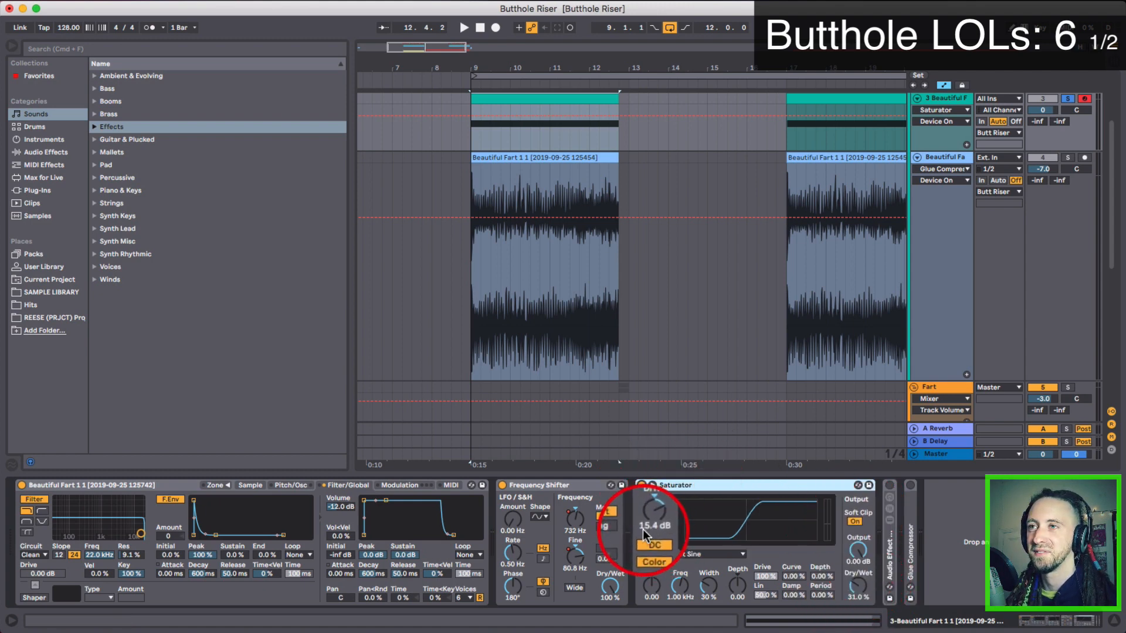
double_click(892, 557)
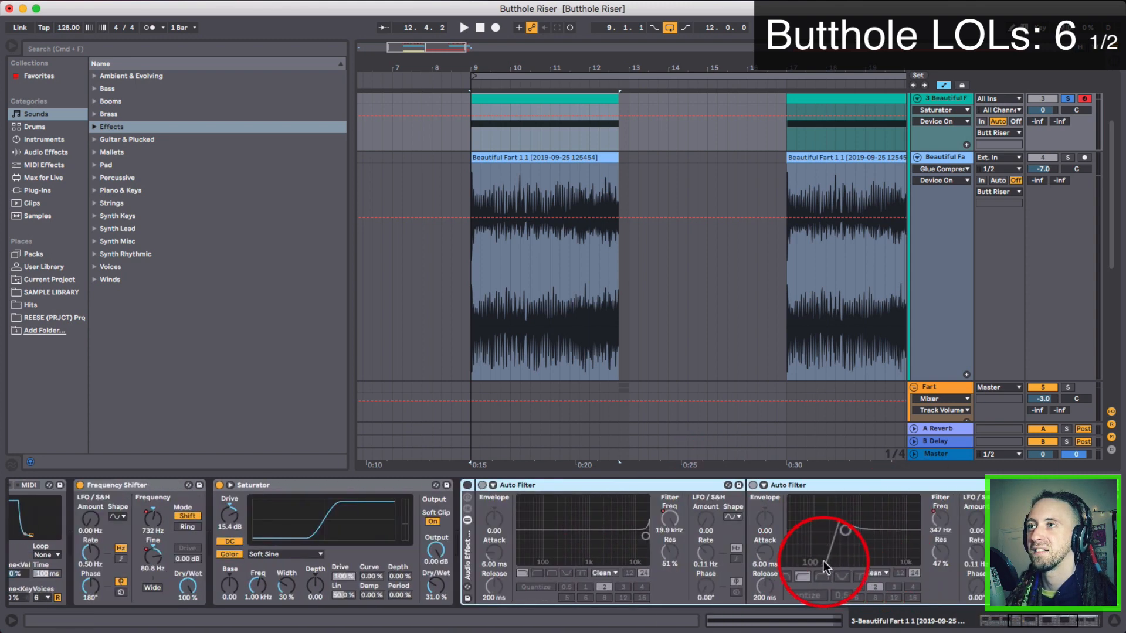
scroll(824, 564, "right", 2)
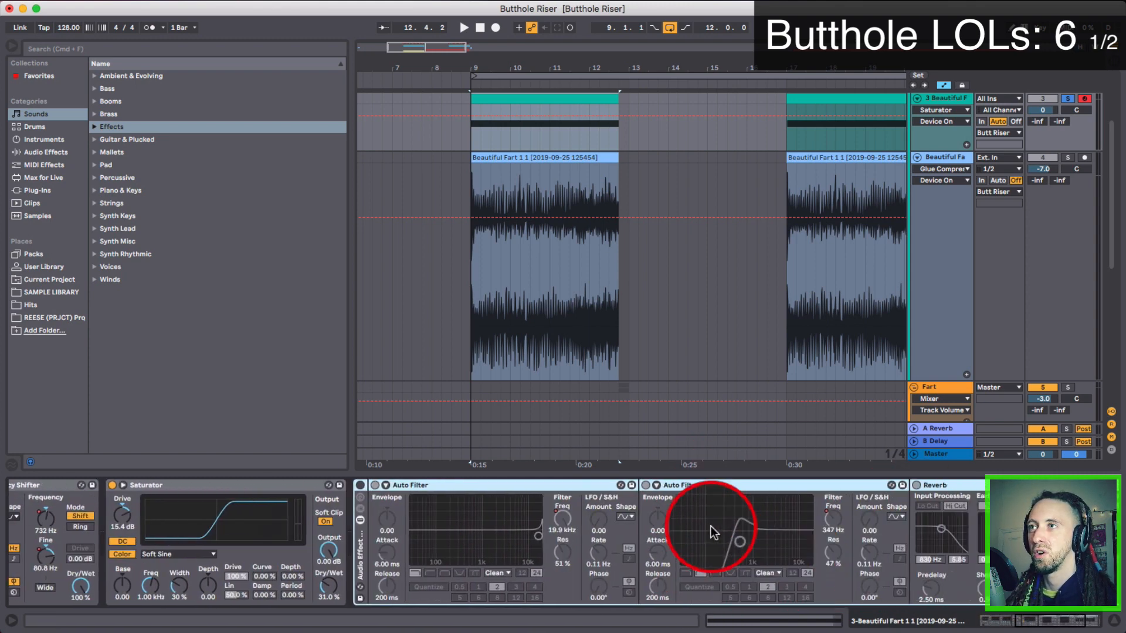
left_click(360, 484)
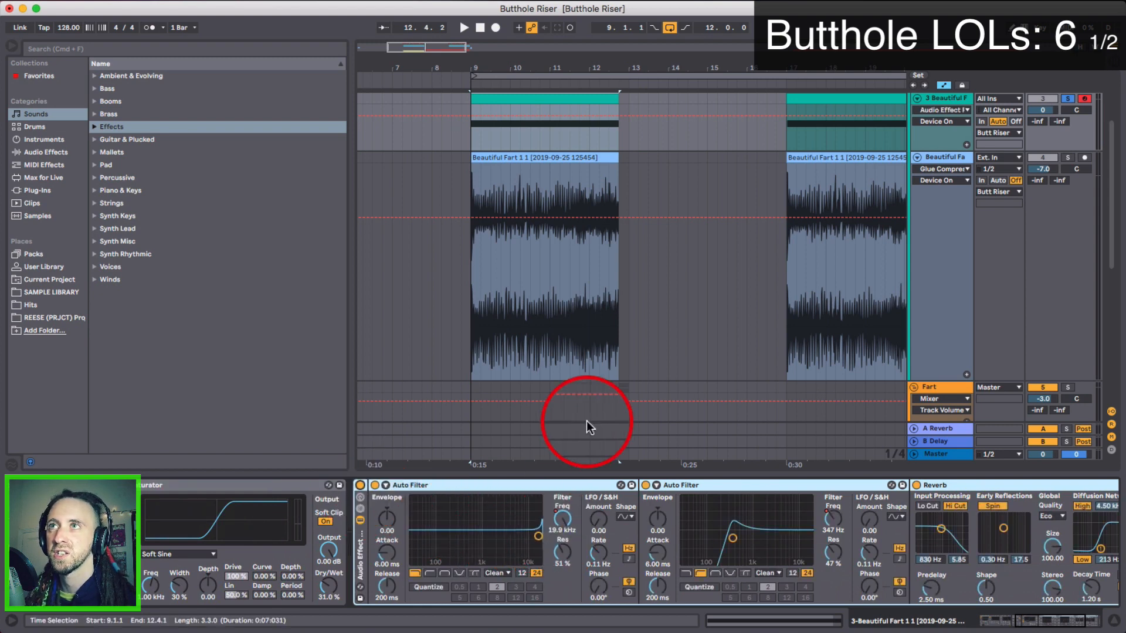
Show the Frequency automation of the rack's first Auto Filter on track 3.
left_click(952, 111)
left_click(952, 166)
left_click(951, 121)
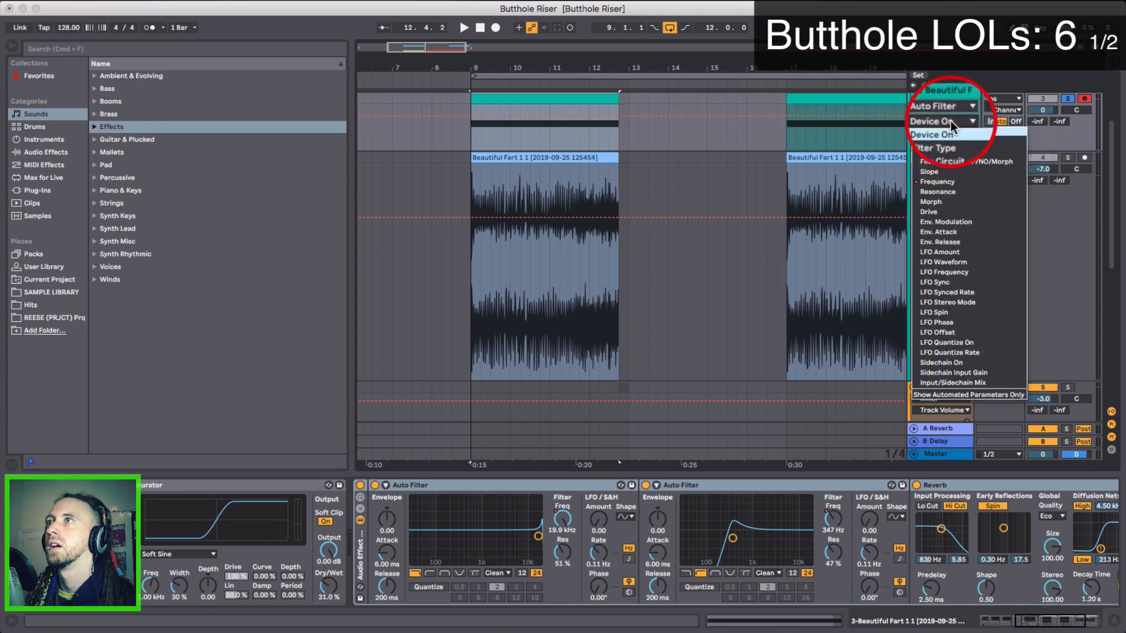
left_click(941, 182)
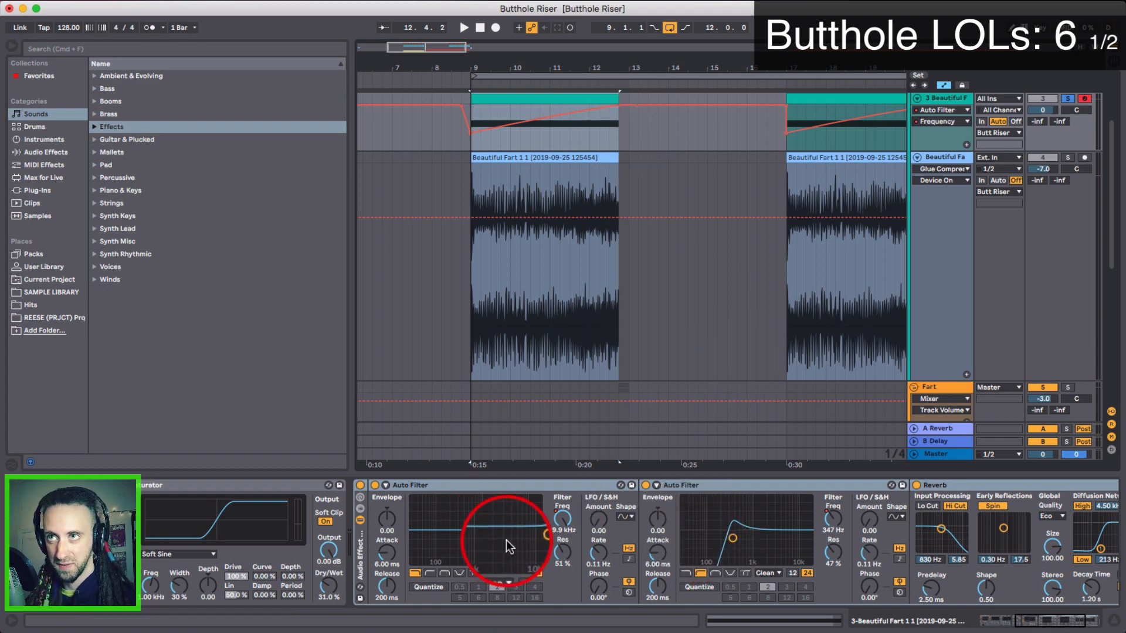
Show the Frequency automation of the rack's second Auto Filter and play track 3 from bar 9.
left_click(720, 484)
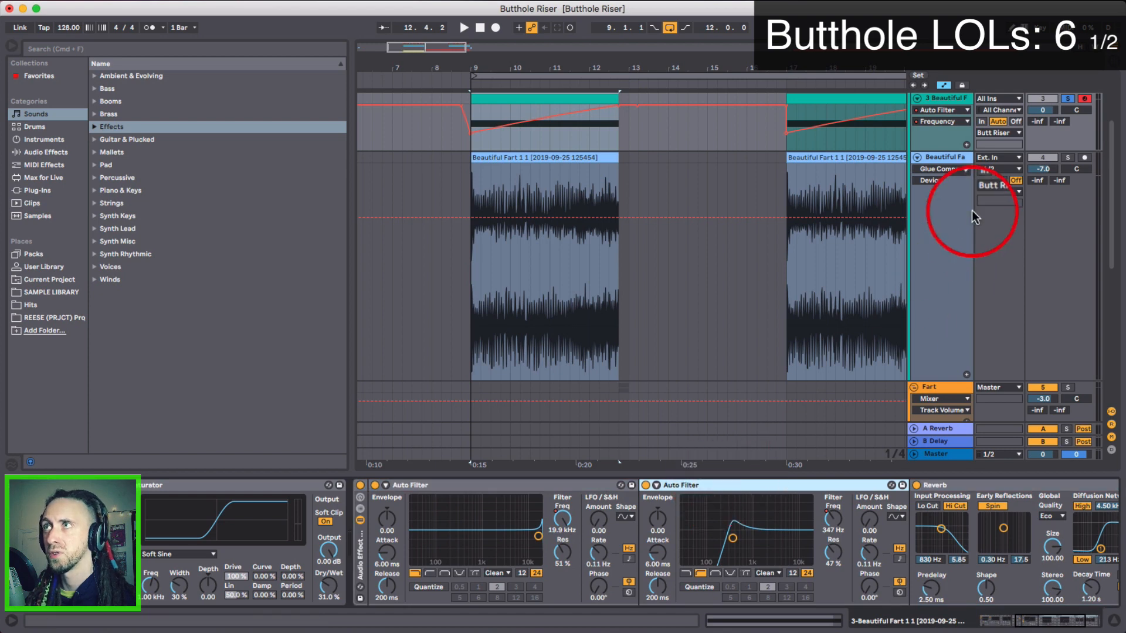
left_click(958, 122)
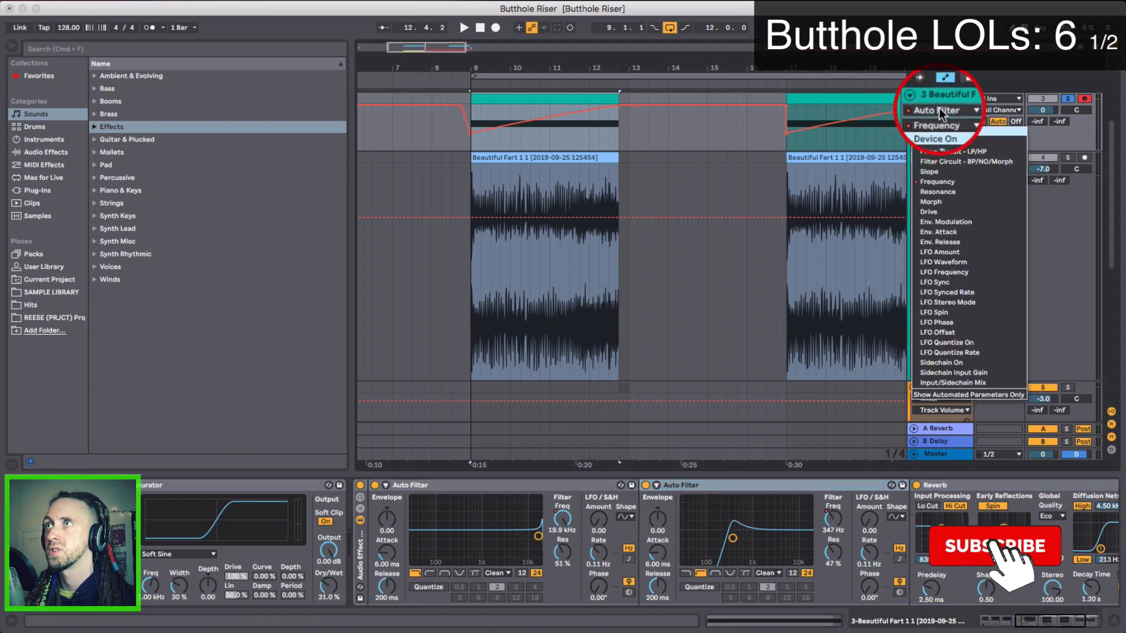
left_click(938, 109)
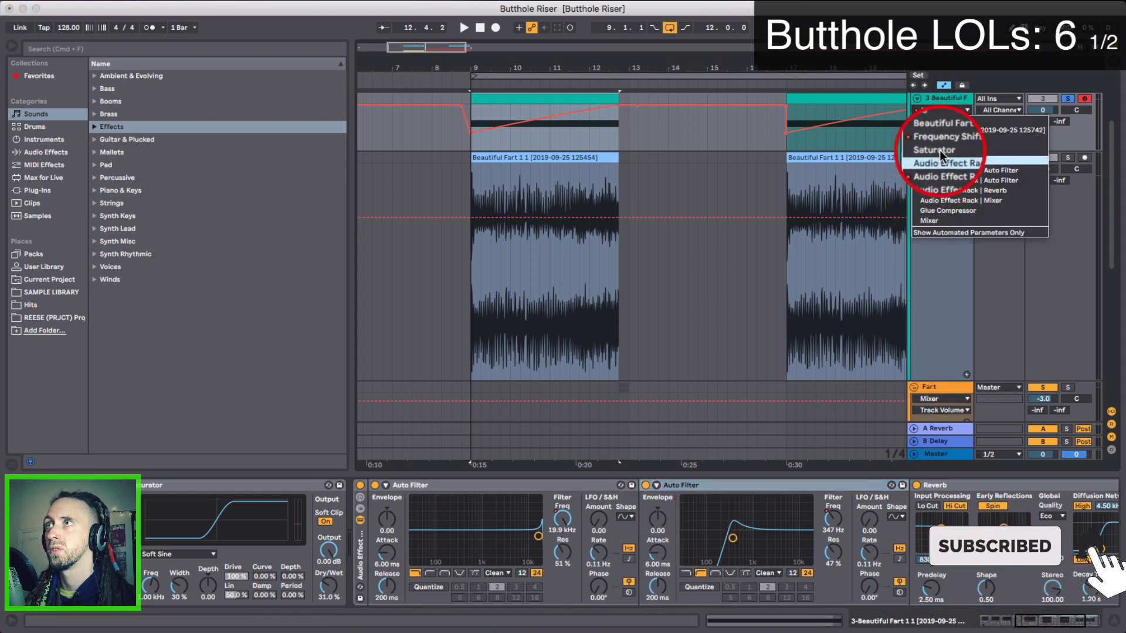
left_click(945, 170)
left_click(472, 157)
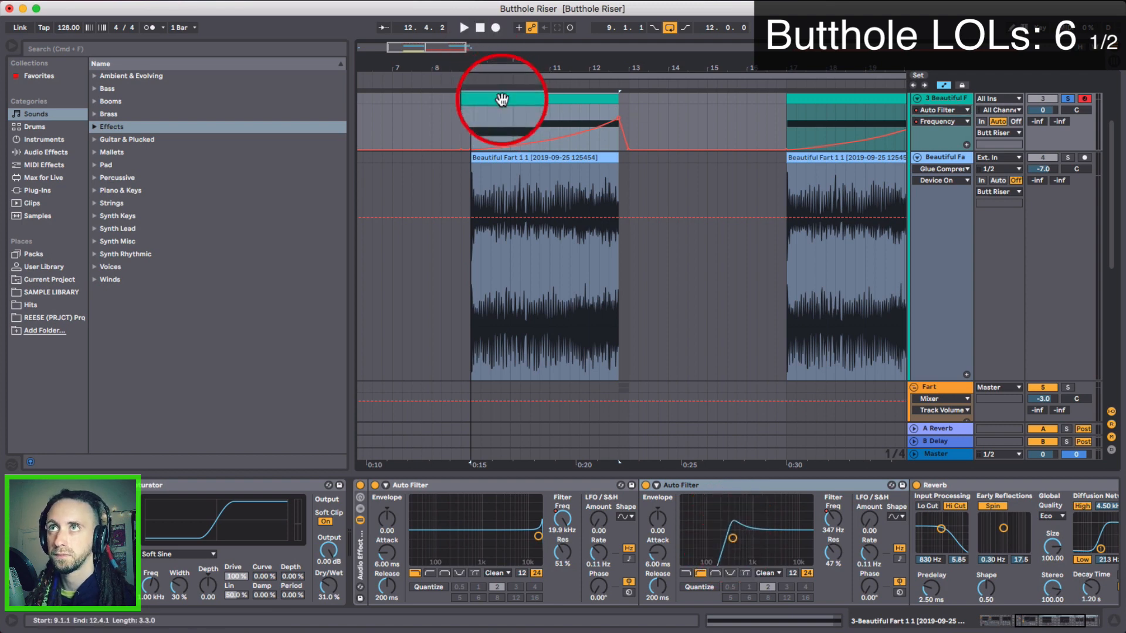
key("space")
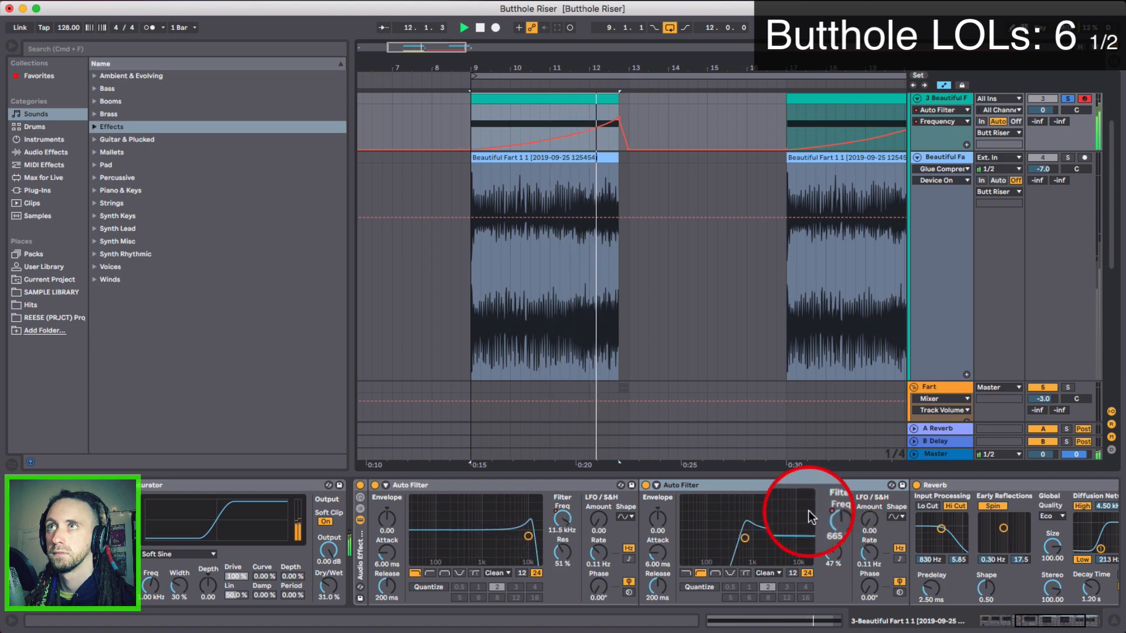
key("space")
Show the rack's Reverb, and unfold and turn on the Glue Compressor at the end of track 3's chain.
scroll(808, 512, "right", 3)
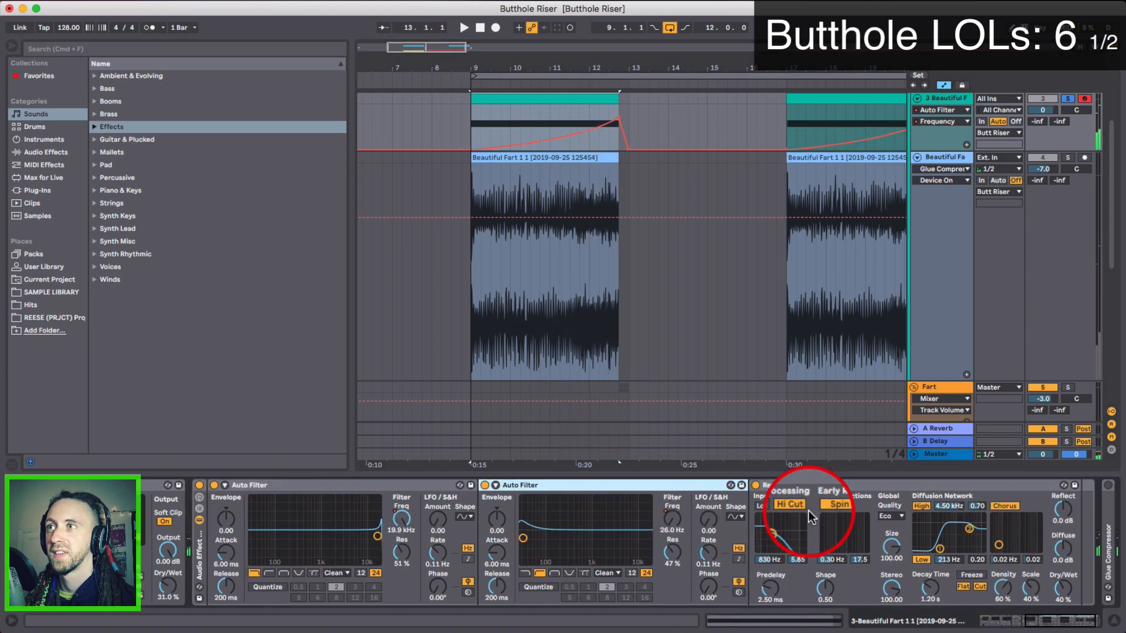
left_click(815, 483)
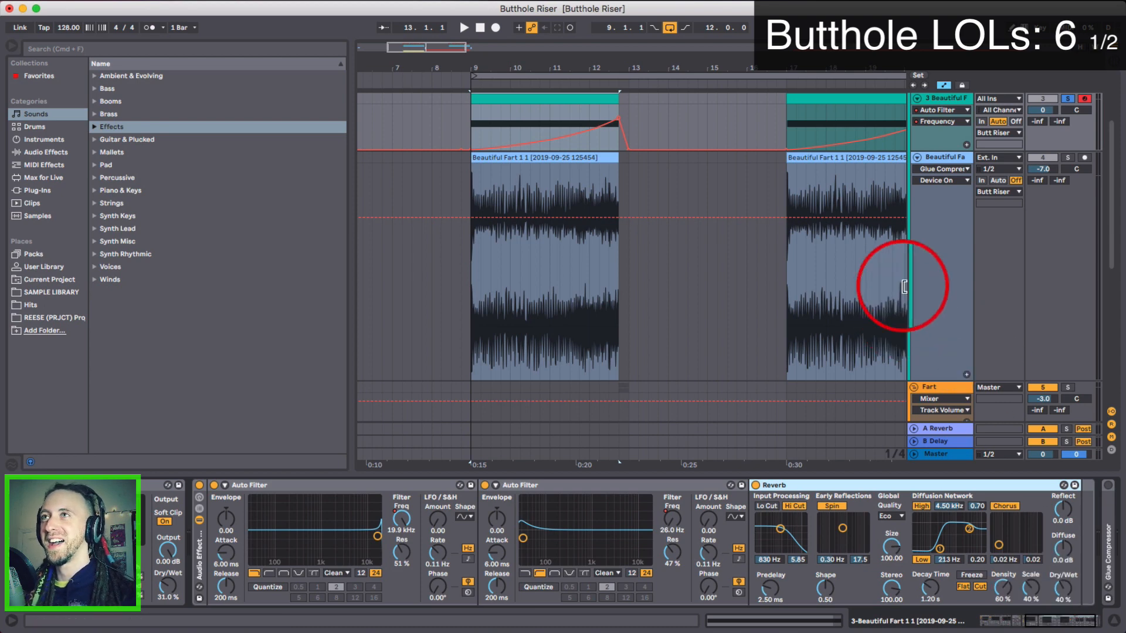
scroll(985, 530, "right", 2)
scroll(985, 531, "right", 2)
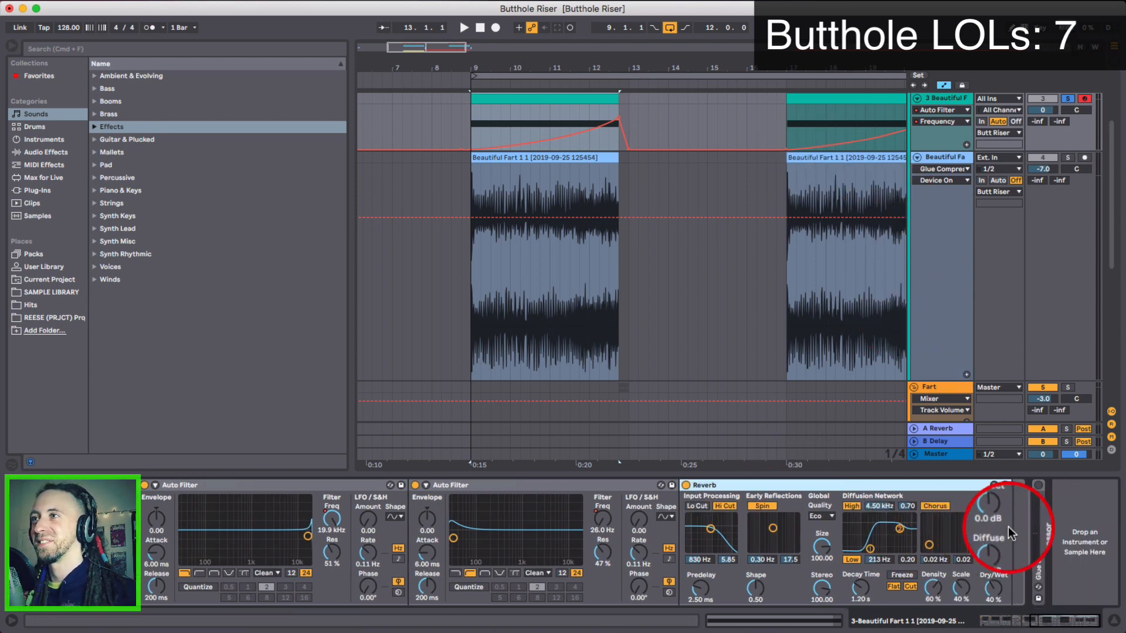
scroll(997, 493, "right", 4)
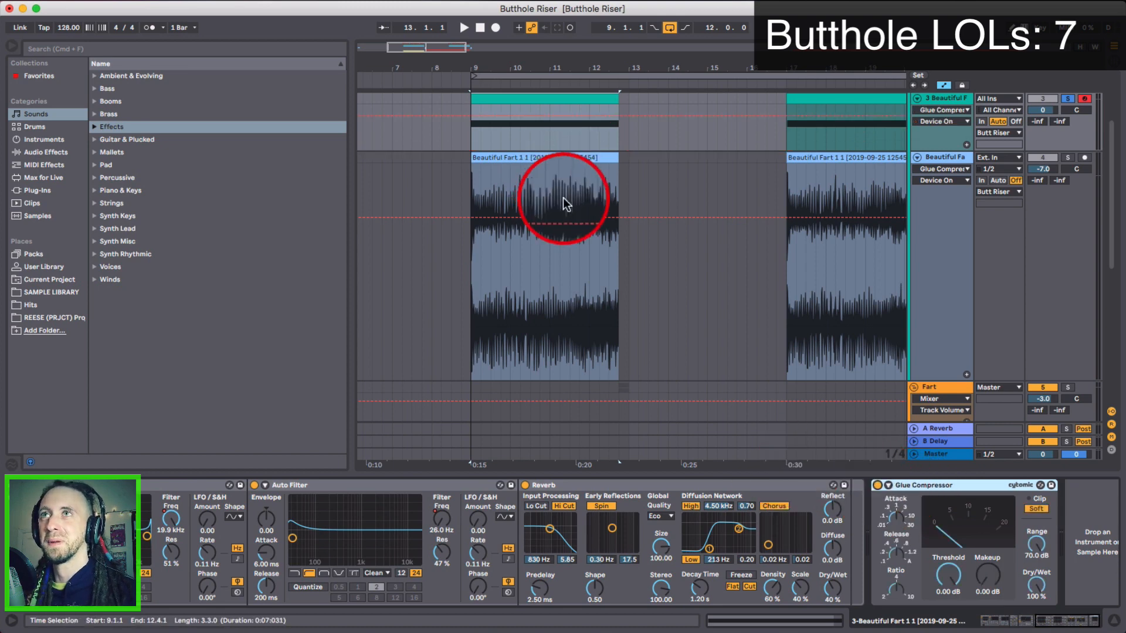
Solo track 4 together with track 3 and play the Butt Riser group from bar 9.
left_click(1066, 159)
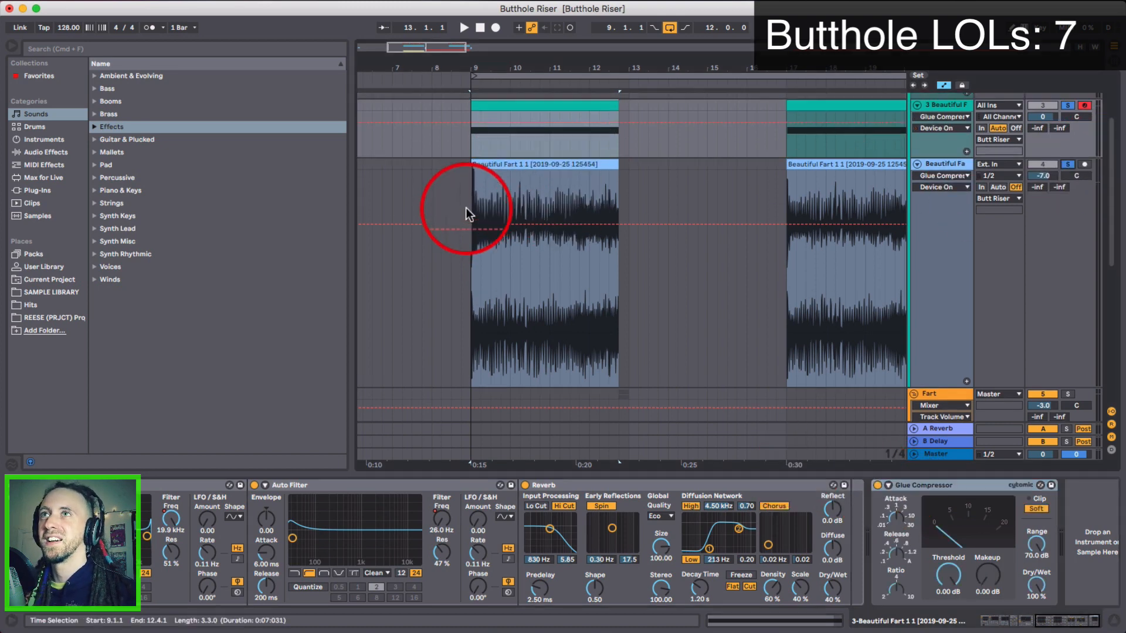
scroll(469, 208, "up", 3)
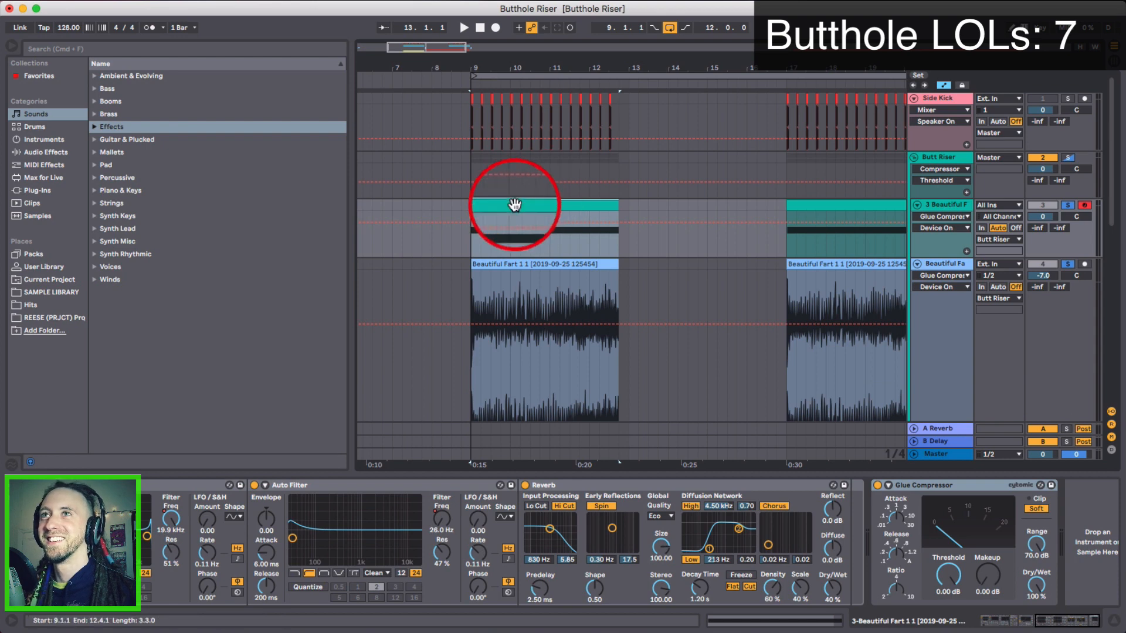
left_click(473, 156)
key("space")
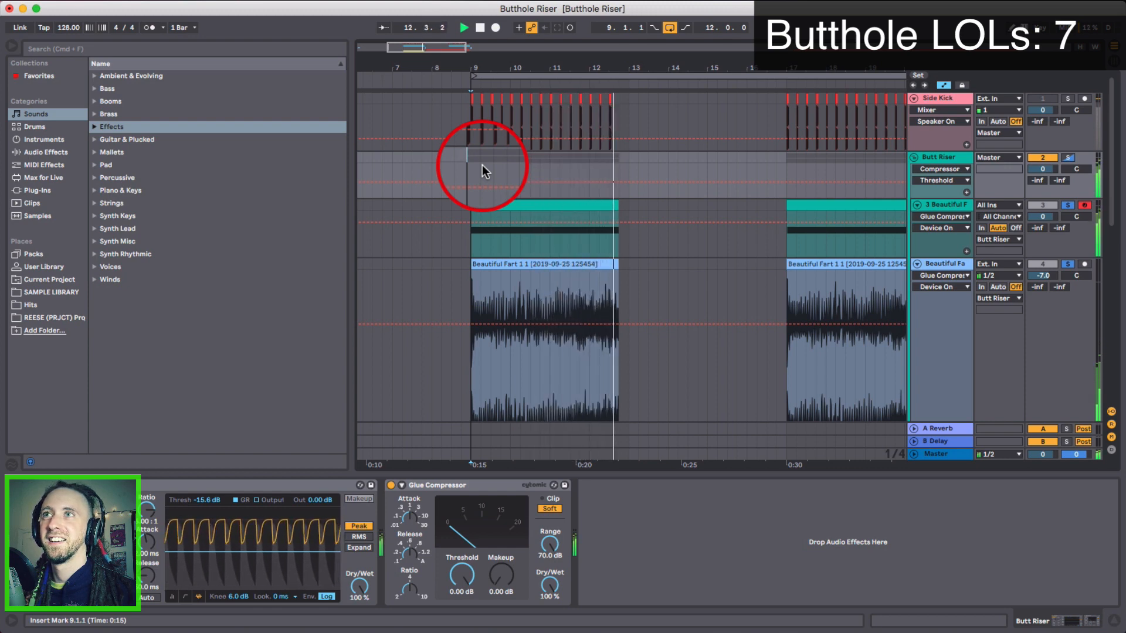
key("space")
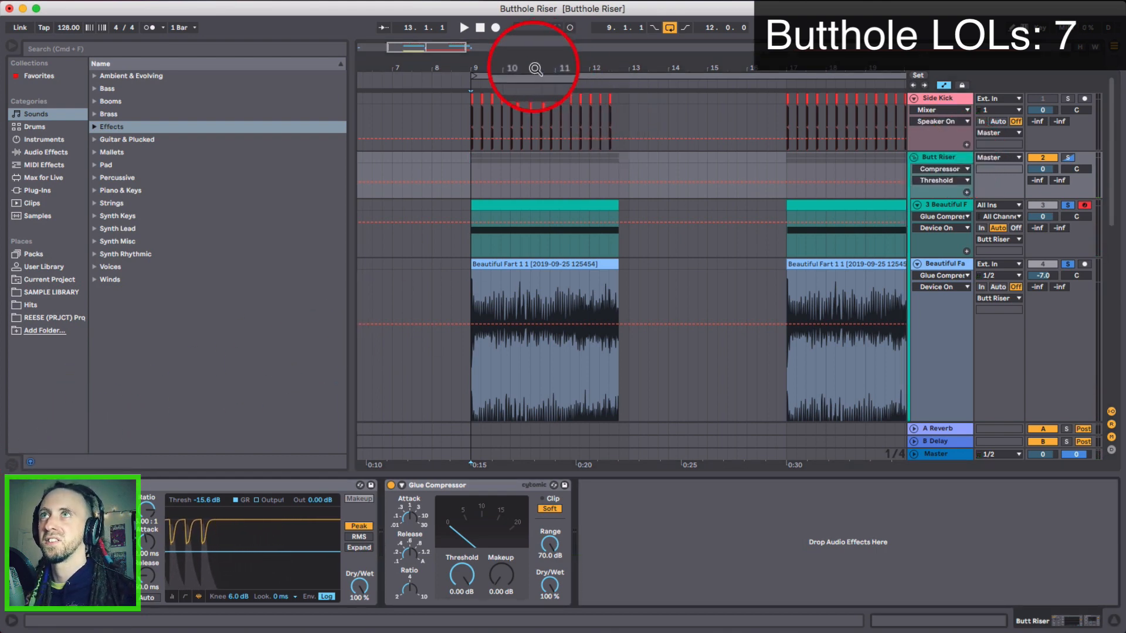
Fold the Fart and Music groups and keep the Butt Riser group unfolded in the arrangement.
left_click_drag(600, 67, 515, 55)
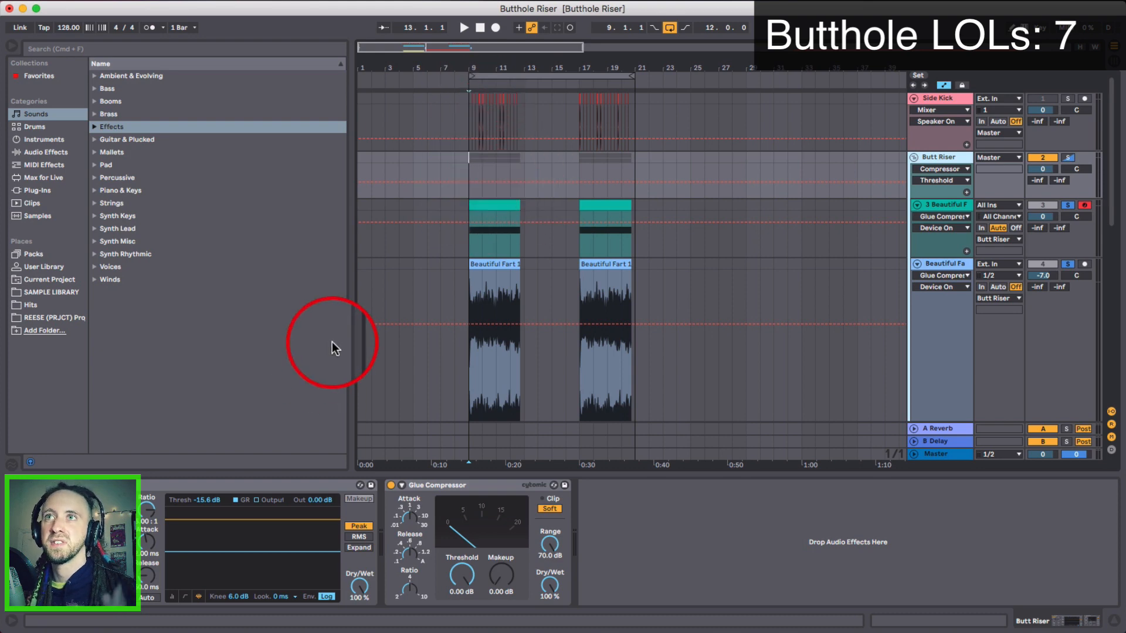
left_click_drag(478, 59, 476, 93)
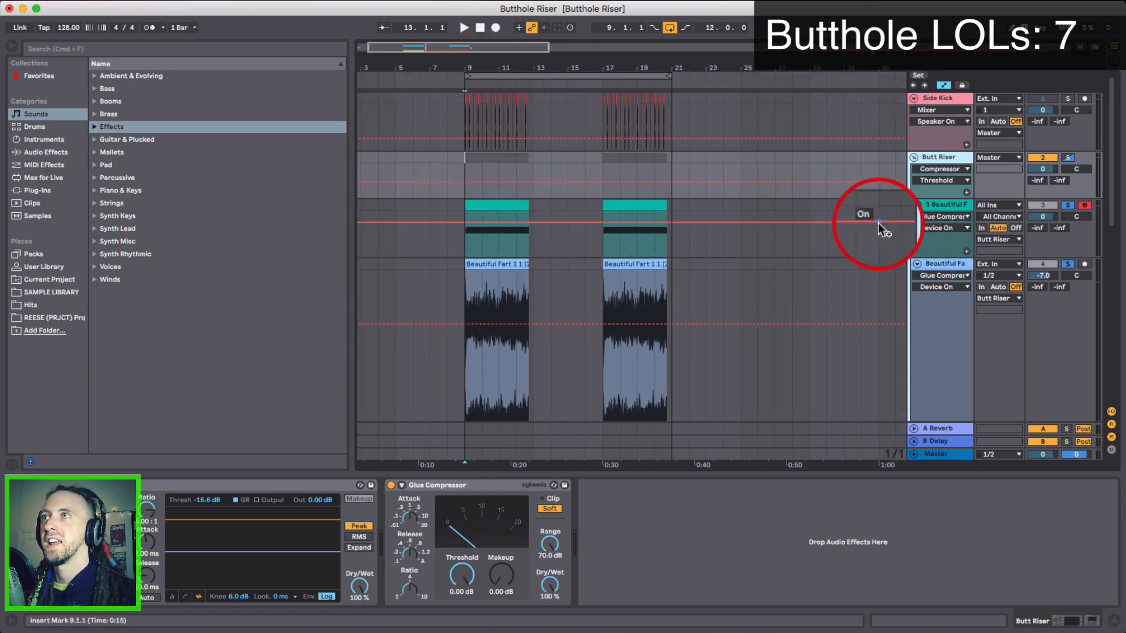
left_click(914, 157)
left_click(914, 170)
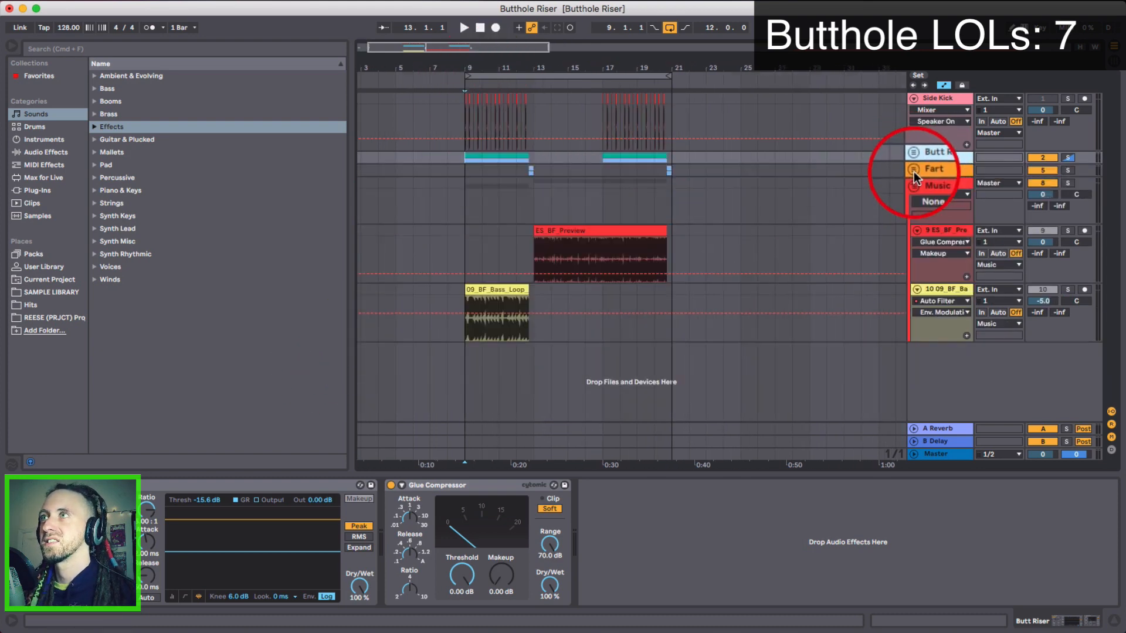
left_click(914, 183)
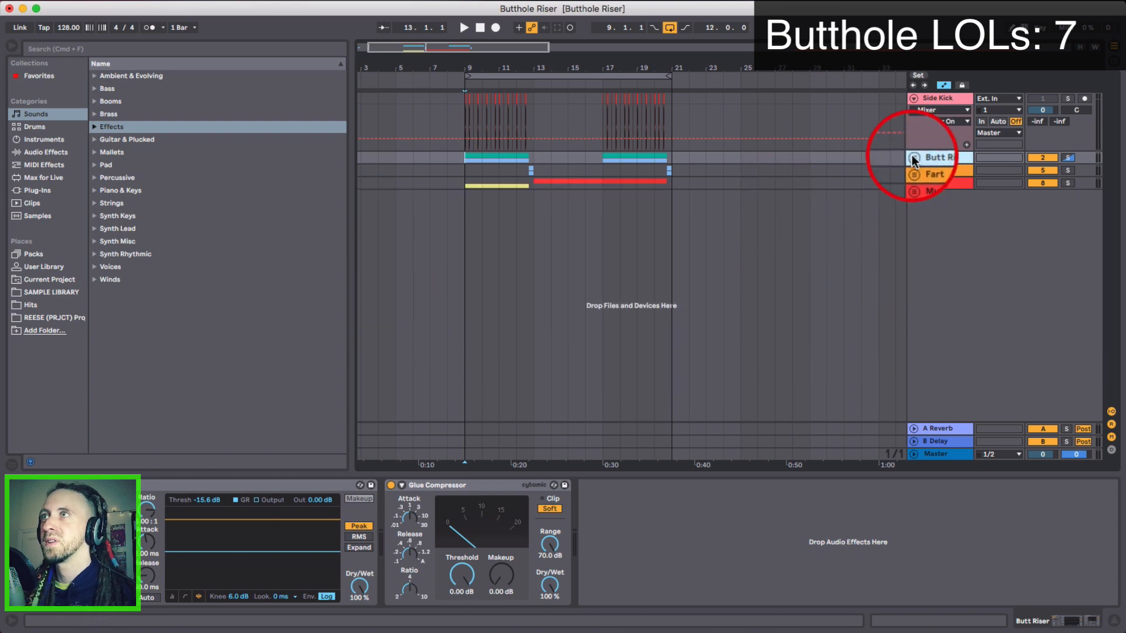
left_click(914, 158)
Turn off the solo on the Butt Riser group so its tracks play with the Fart and Music groups.
scroll(758, 330, "down", 4)
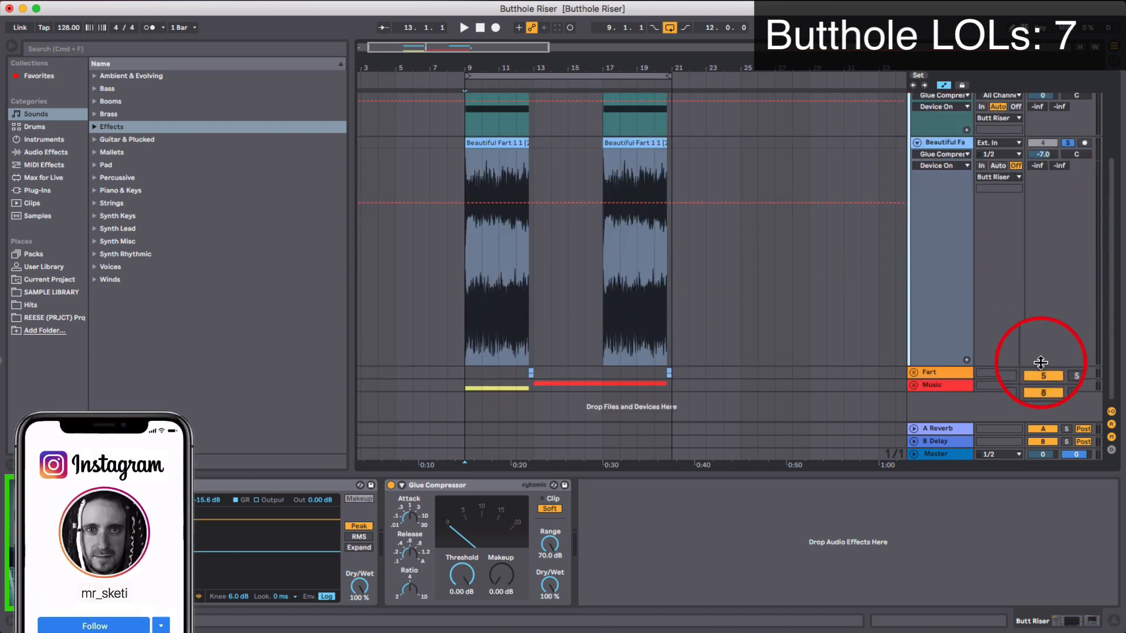
scroll(1055, 293, "up", 3)
left_click(1068, 155)
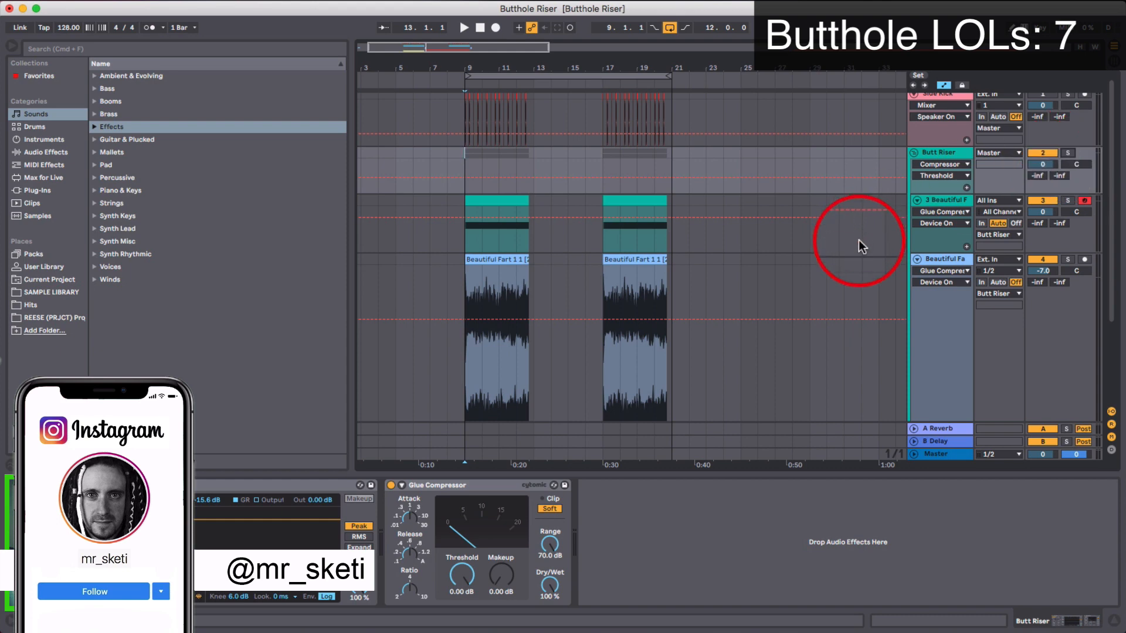
Play the full arrangement with all groups from bar 9 through both riser sections, and stop playback.
scroll(841, 243, "down", 3)
scroll(478, 193, "up", 3)
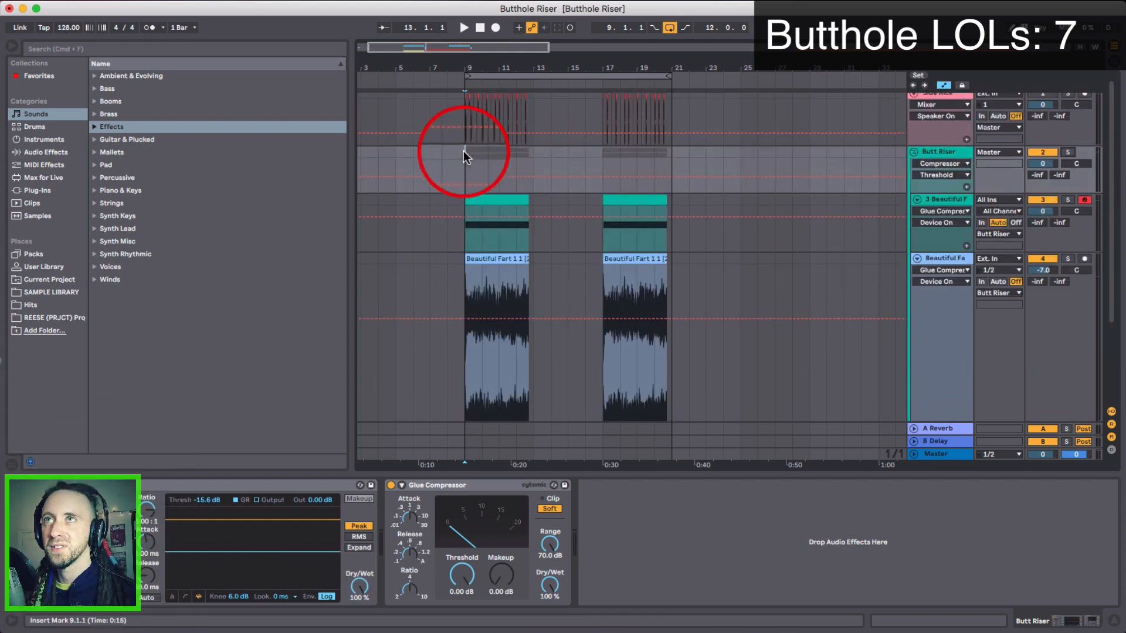
scroll(463, 151, "down", 2)
scroll(464, 150, "up", 1)
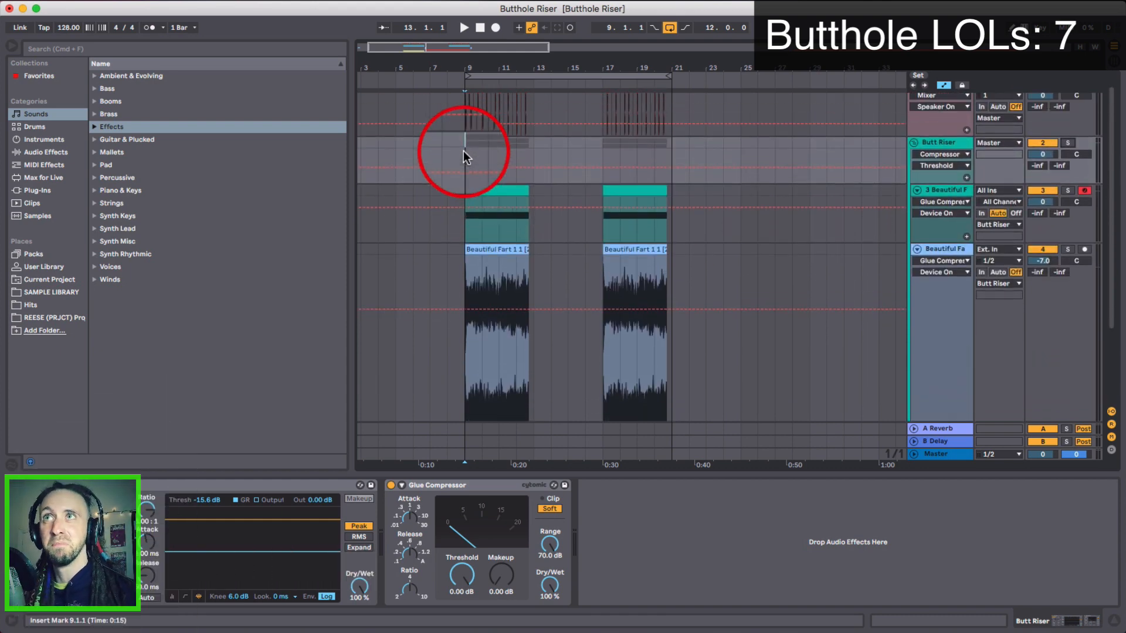
key("space")
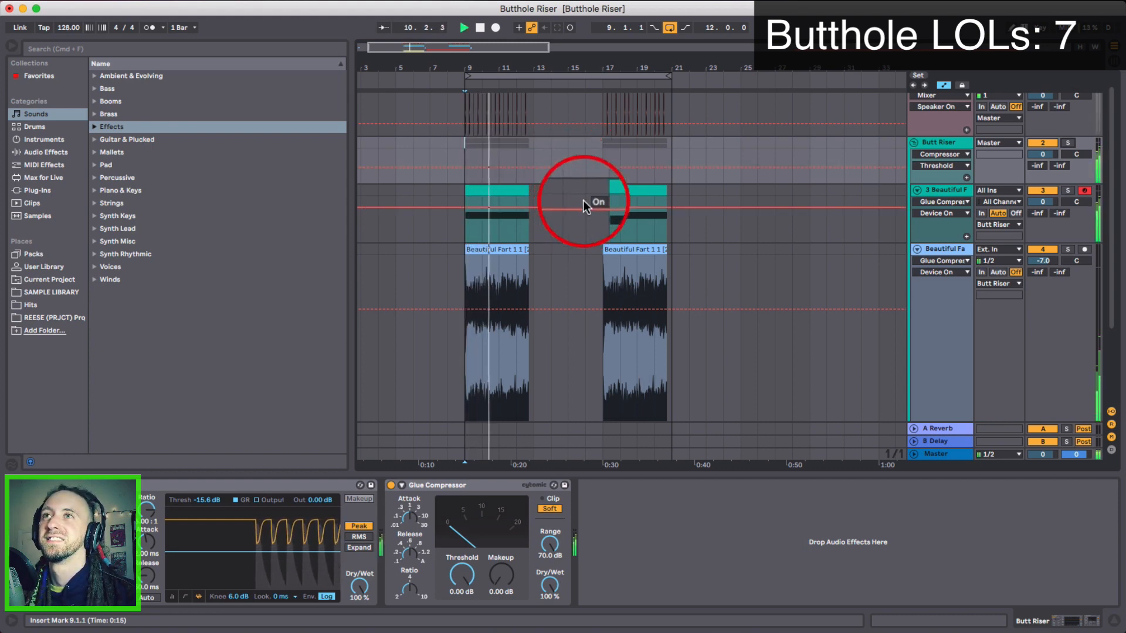
scroll(580, 225, "down", 6)
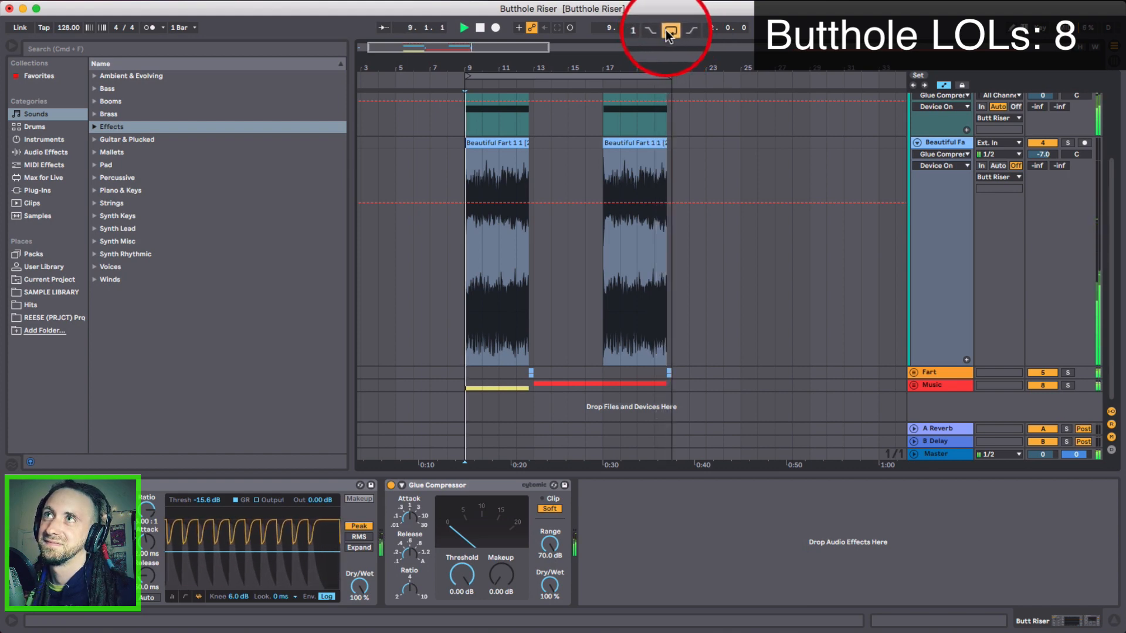
key("space")
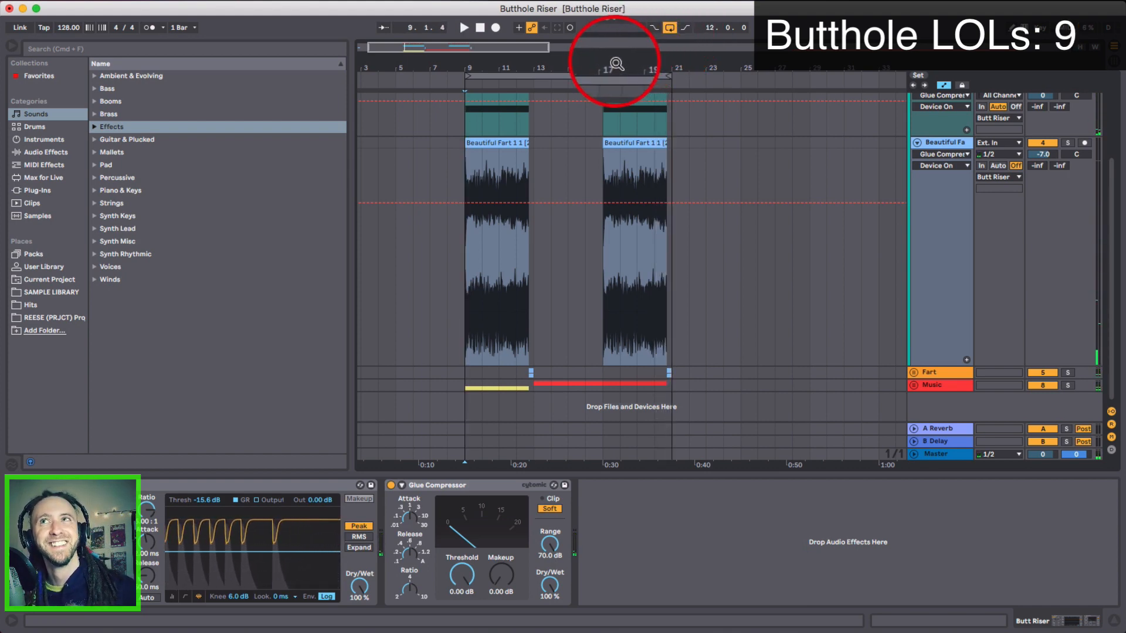
Open the first Beautiful Fart audio clip on track 4 and show its list of warp modes without changing the mode.
left_click_drag(616, 63, 553, 239)
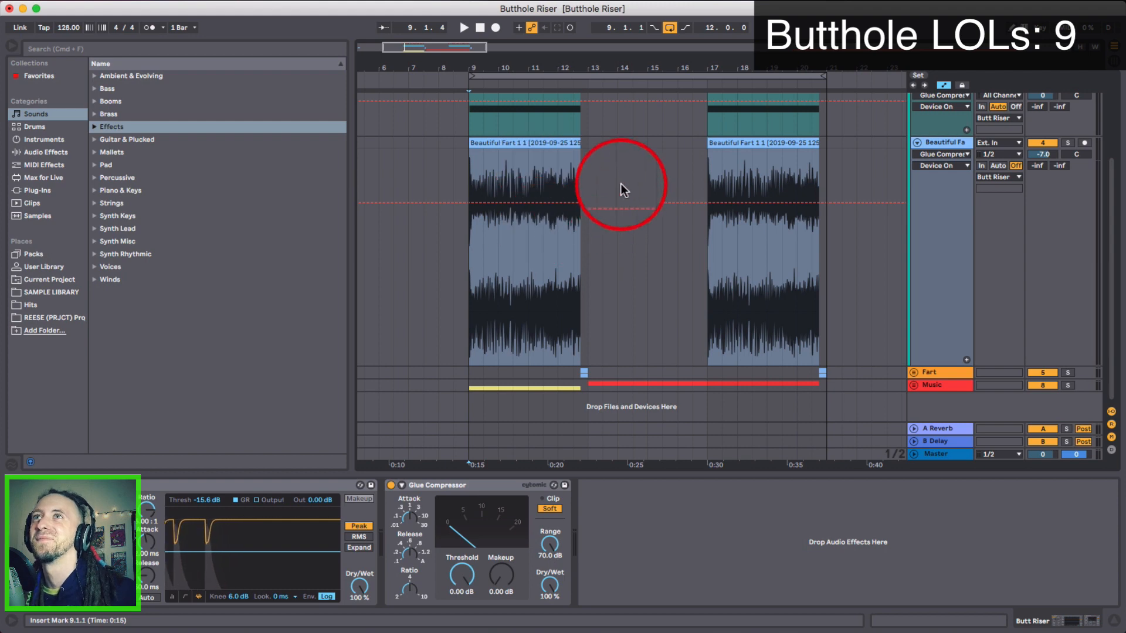
left_click(537, 69)
left_click_drag(537, 69, 535, 61)
scroll(567, 183, "up", 5)
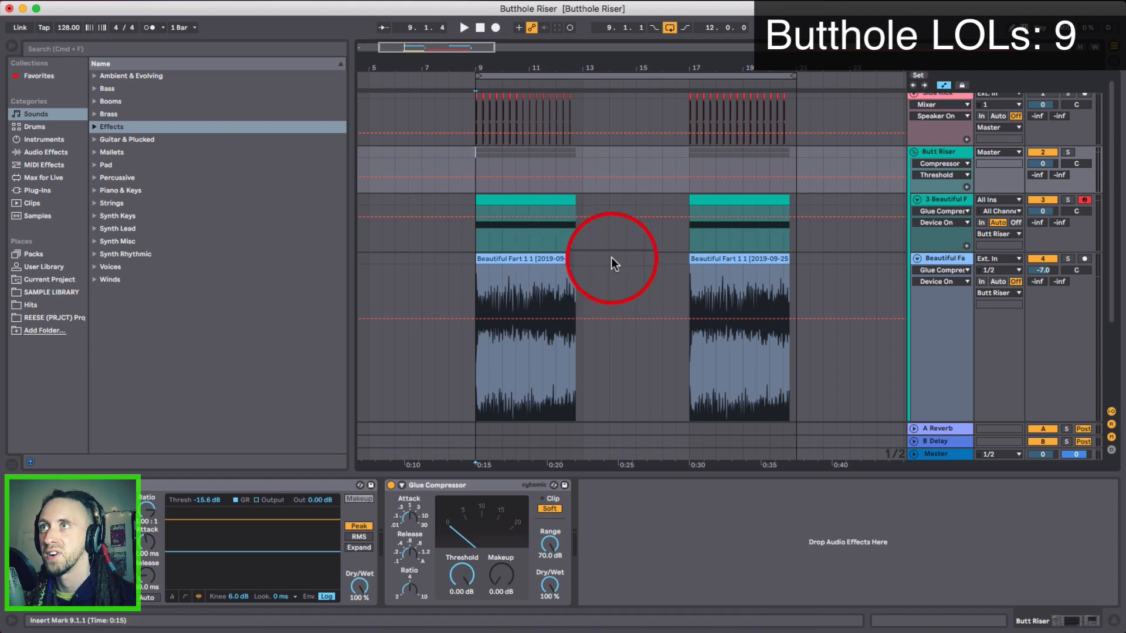
double_click(530, 275)
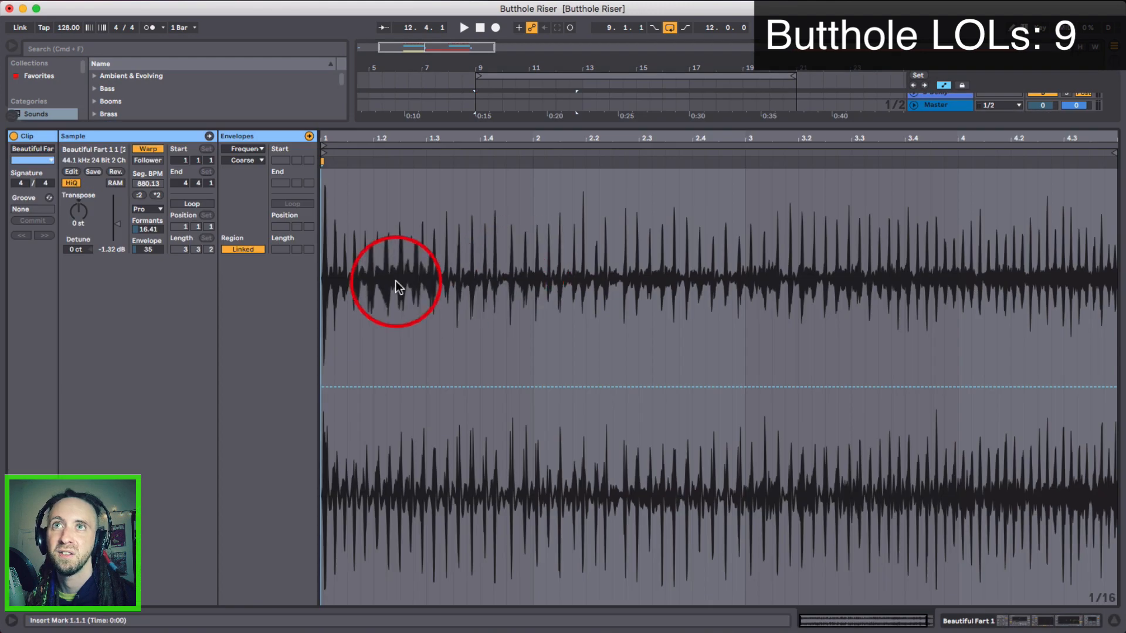
left_click(155, 210)
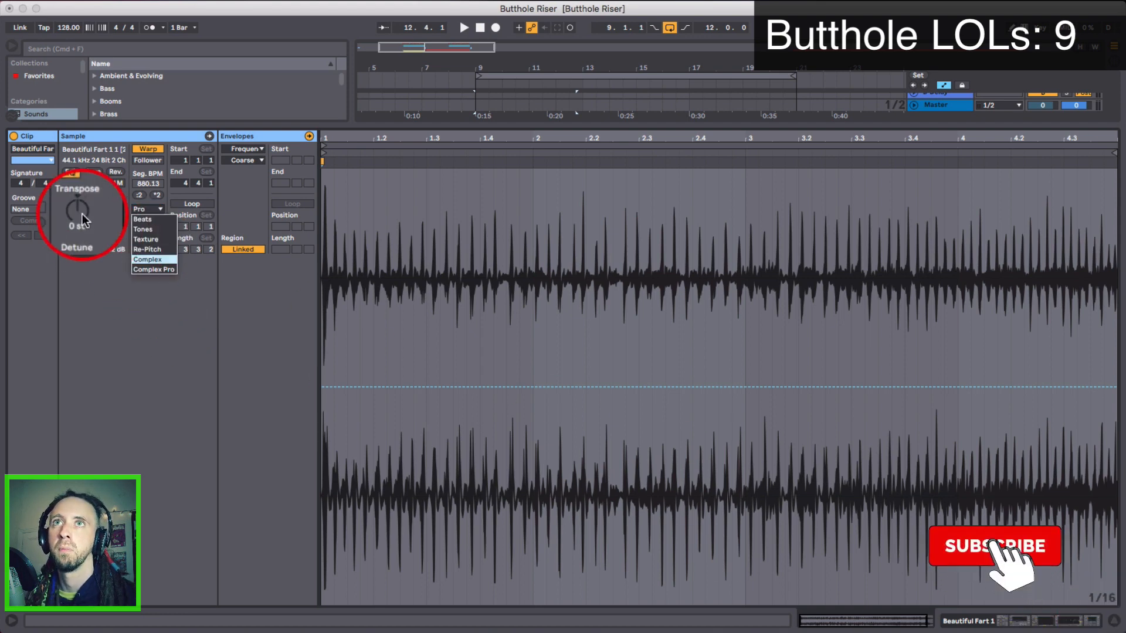
left_click(1107, 625)
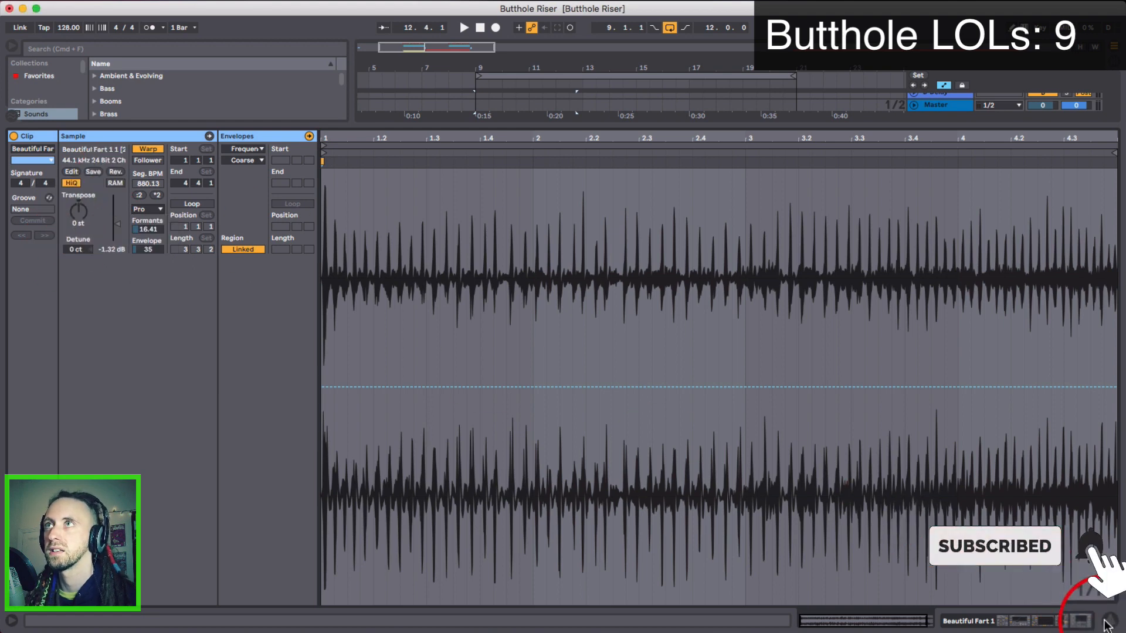